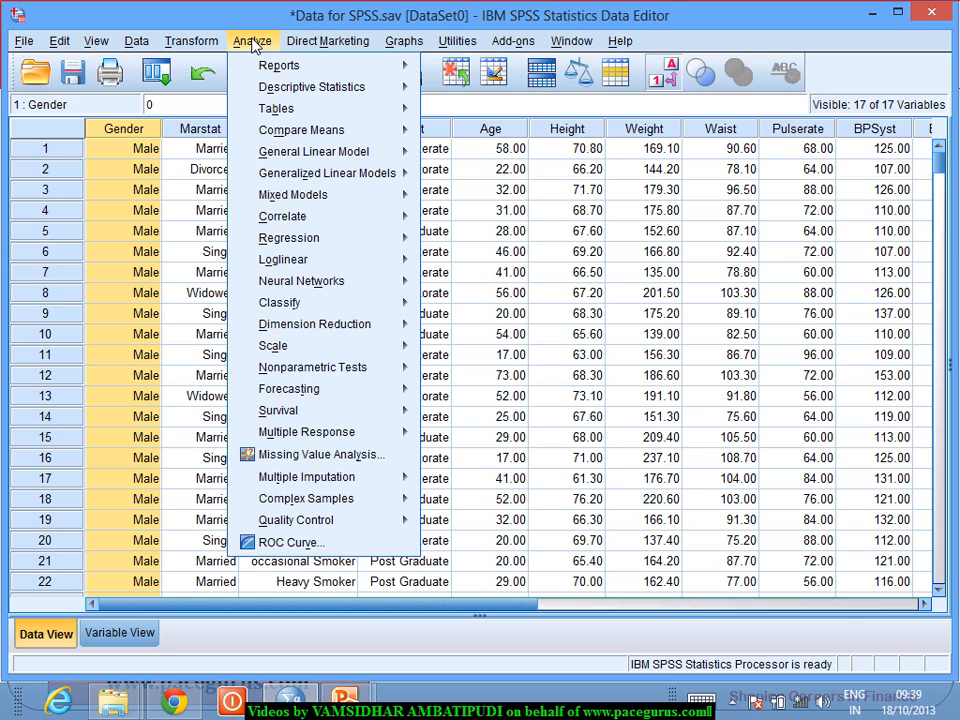
Step: Start a Frequencies analysis and add Gender and Marital Status as the variables to analyze
{"action": "mouse_move", "coordinate": [268, 92]}
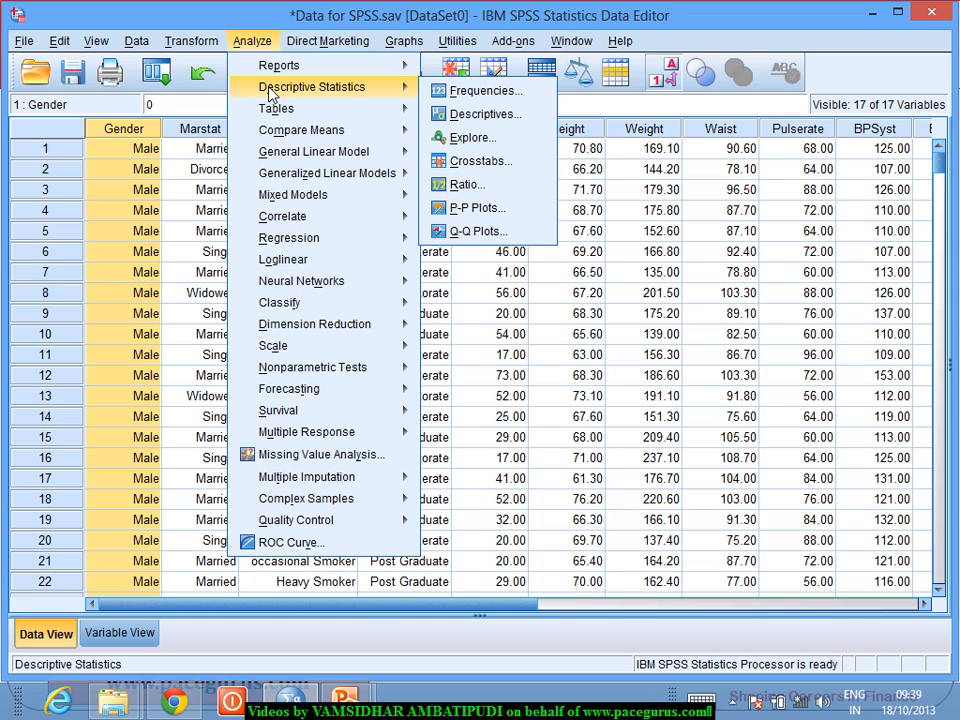
{"action": "left_click", "coordinate": [479, 99]}
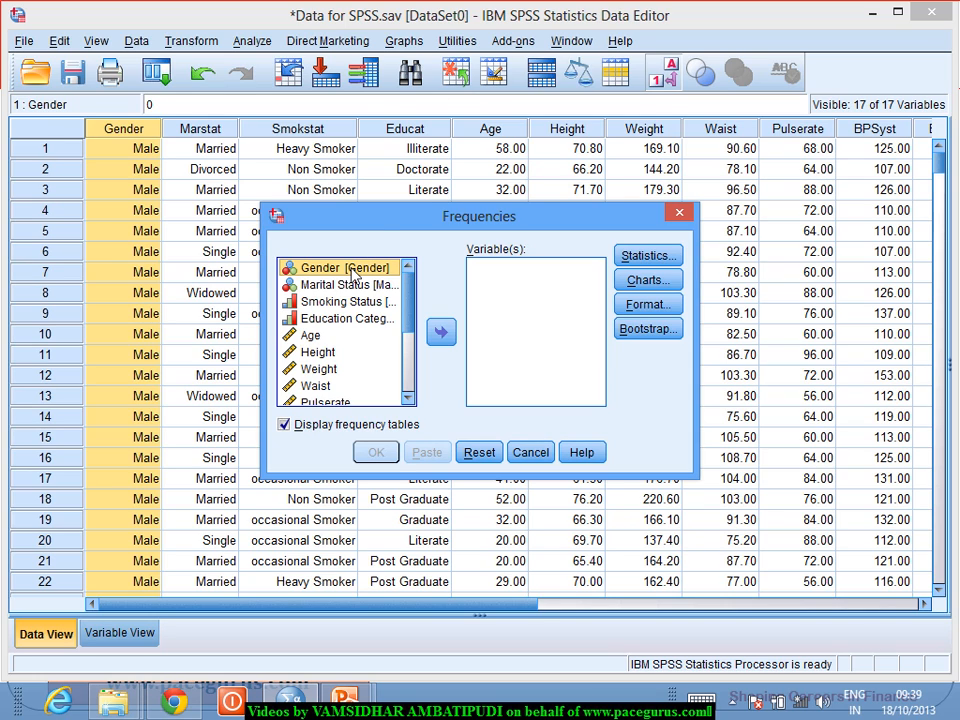
{"action": "left_click", "coordinate": [350, 319], "text": "shift"}
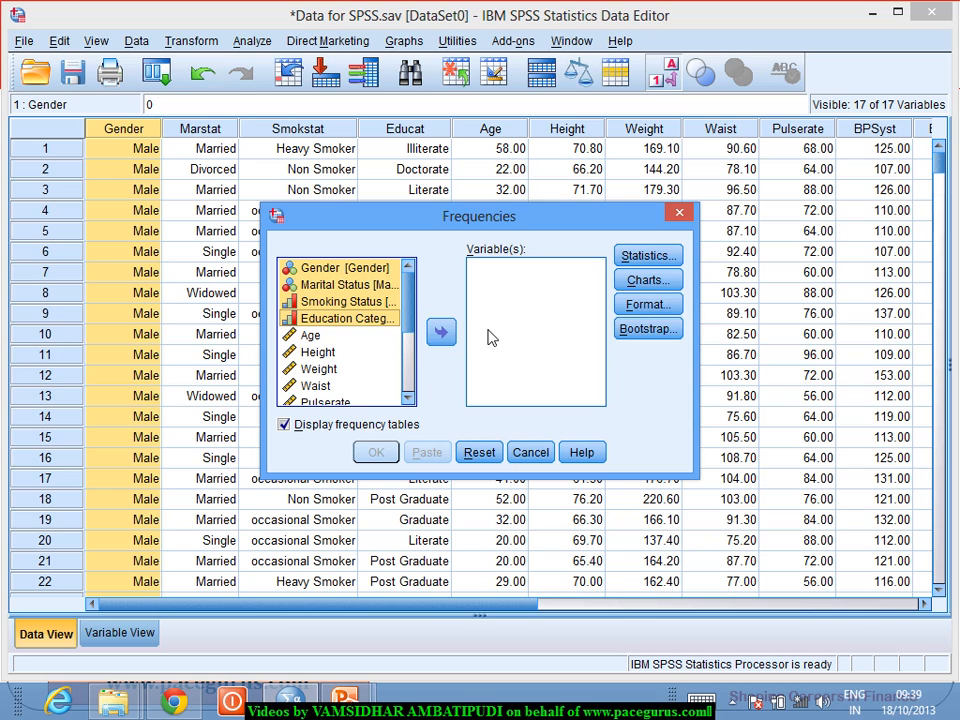
{"action": "left_click", "coordinate": [355, 269]}
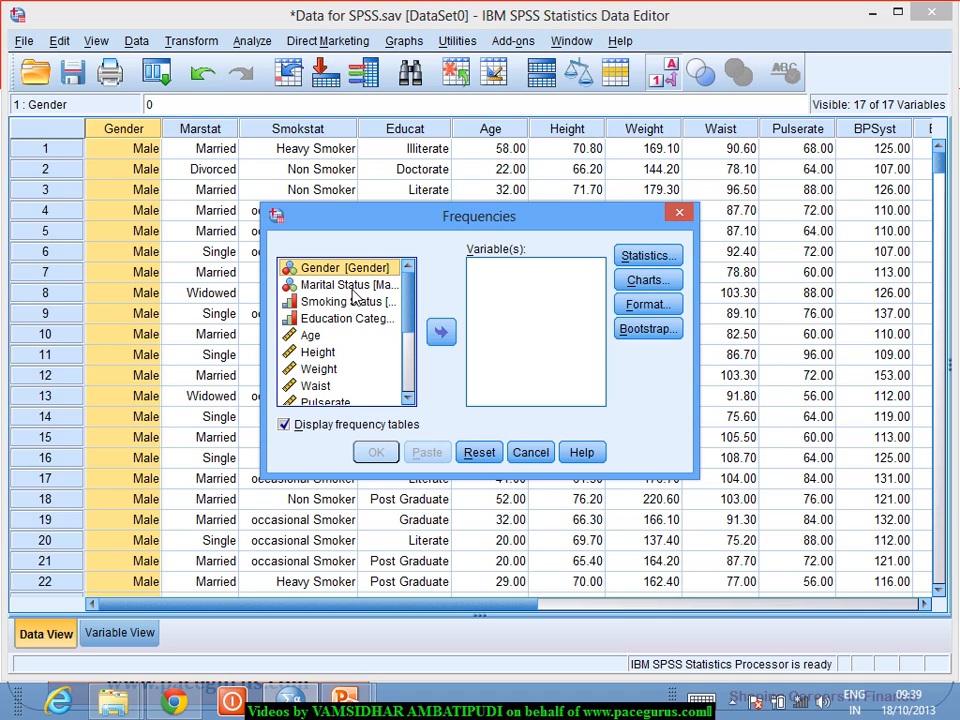
{"action": "left_click", "coordinate": [350, 286]}
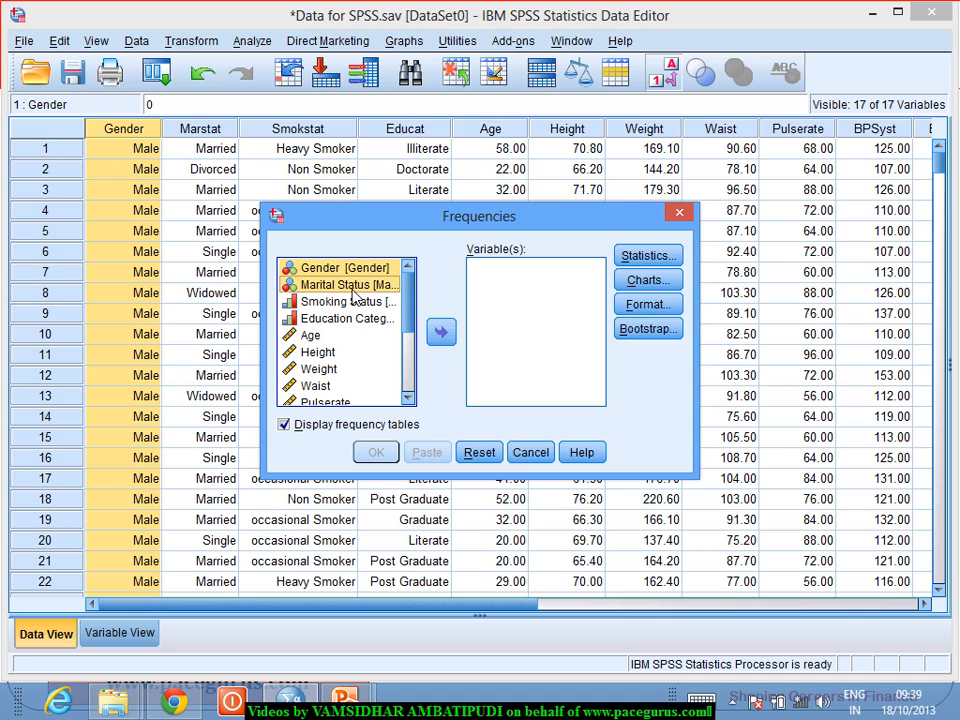
{"action": "left_click", "coordinate": [443, 336]}
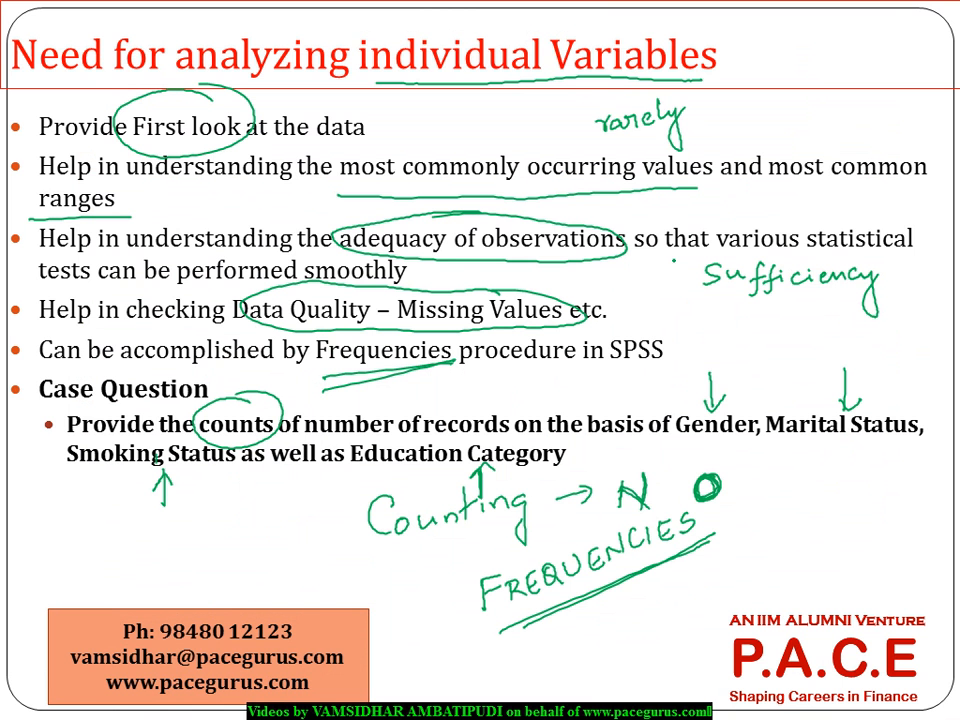
{"action": "key", "text": "e"}
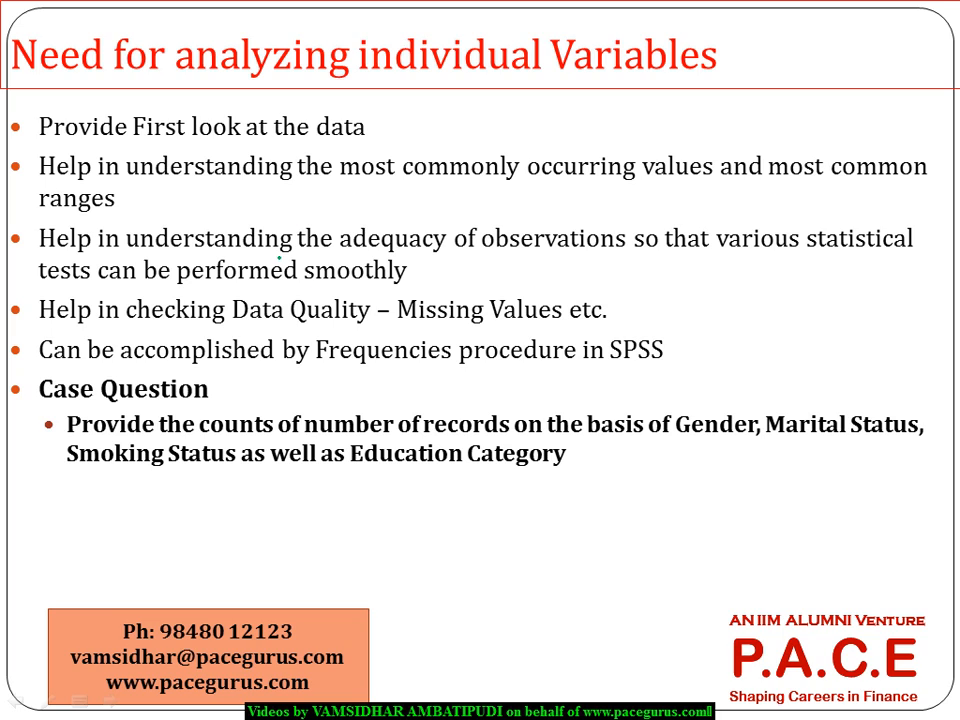
{"action": "mouse_move", "coordinate": [327, 521]}
{"action": "left_mouse_down"}
{"action": "mouse_move", "coordinate": [315, 542]}
{"action": "mouse_move", "coordinate": [366, 540]}
{"action": "mouse_move", "coordinate": [482, 491]}
{"action": "mouse_move", "coordinate": [492, 500]}
{"action": "mouse_move", "coordinate": [528, 496]}
{"action": "left_mouse_up"}
{"action": "left_click_drag", "start_coordinate": [536, 470], "coordinate": [538, 495]}
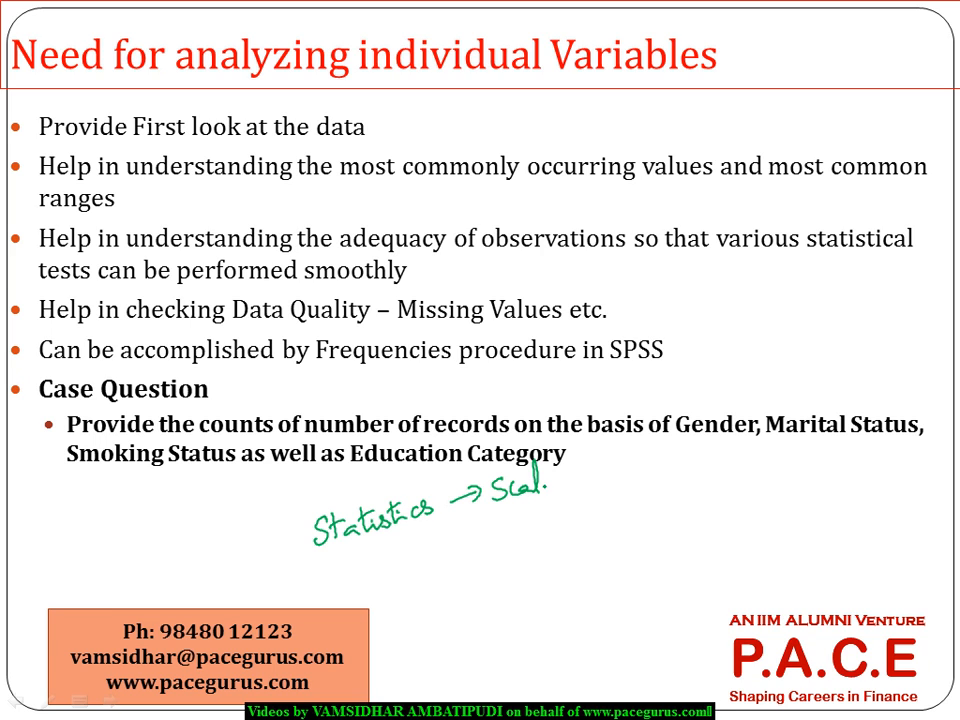
{"action": "key", "text": "alt+Tab"}
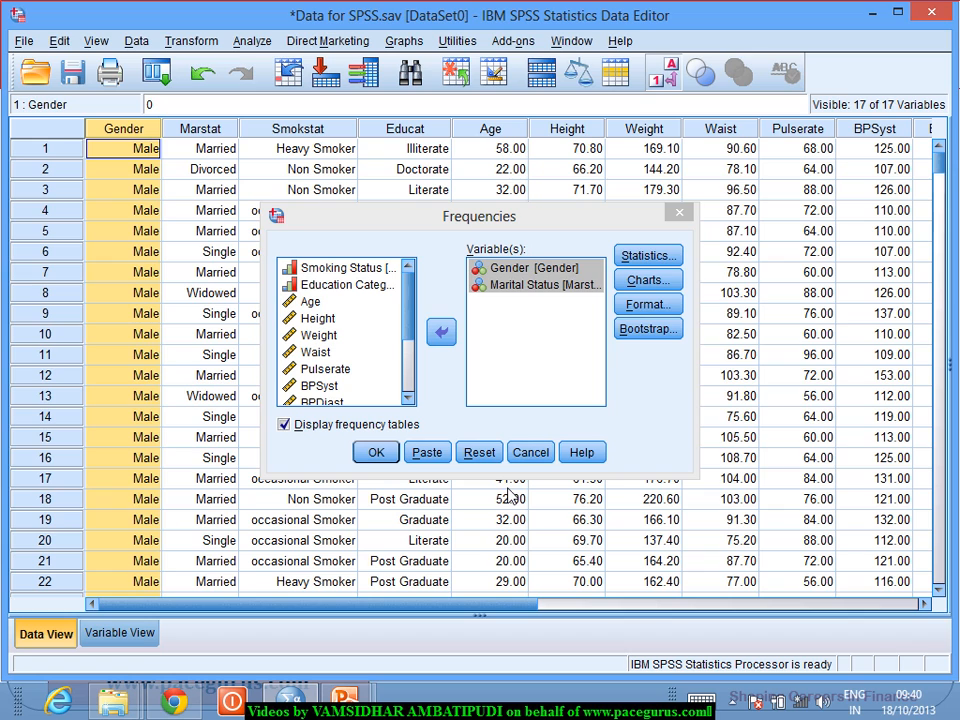
Step: Set the chart type to pie charts showing frequencies and run the Frequencies analysis for Gender and Marital Status
{"action": "left_click", "coordinate": [663, 258]}
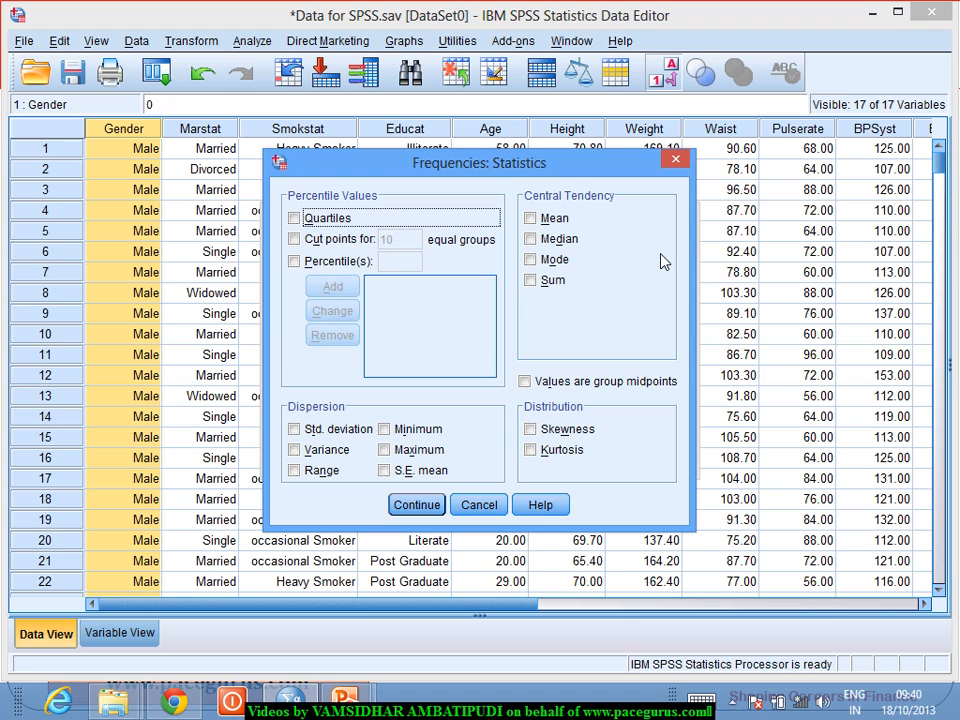
{"action": "key", "text": "Escape"}
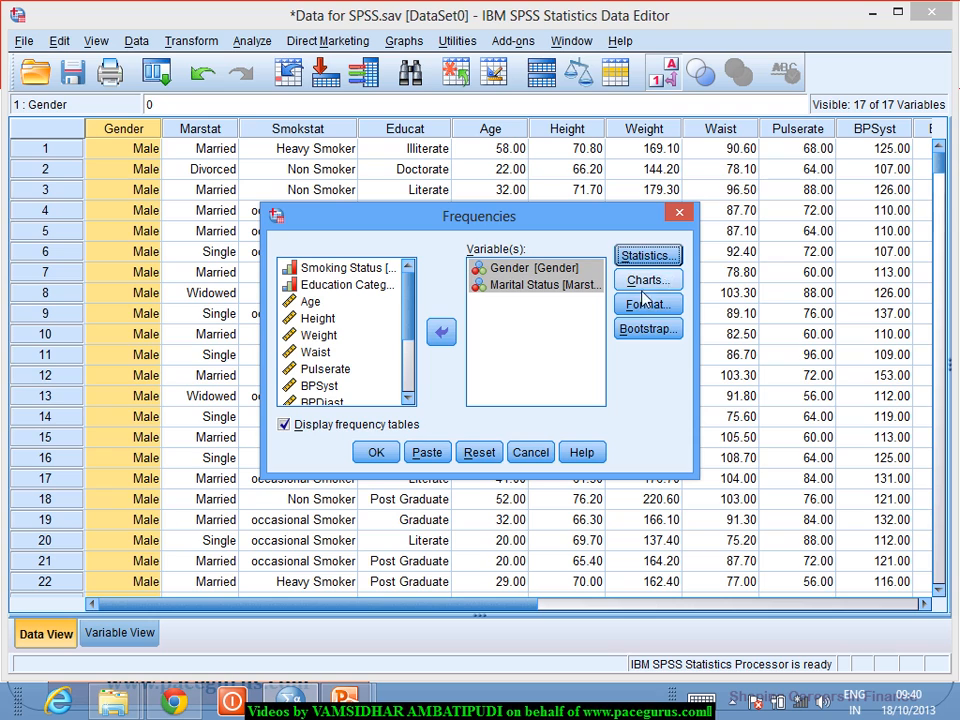
{"action": "left_click", "coordinate": [664, 283]}
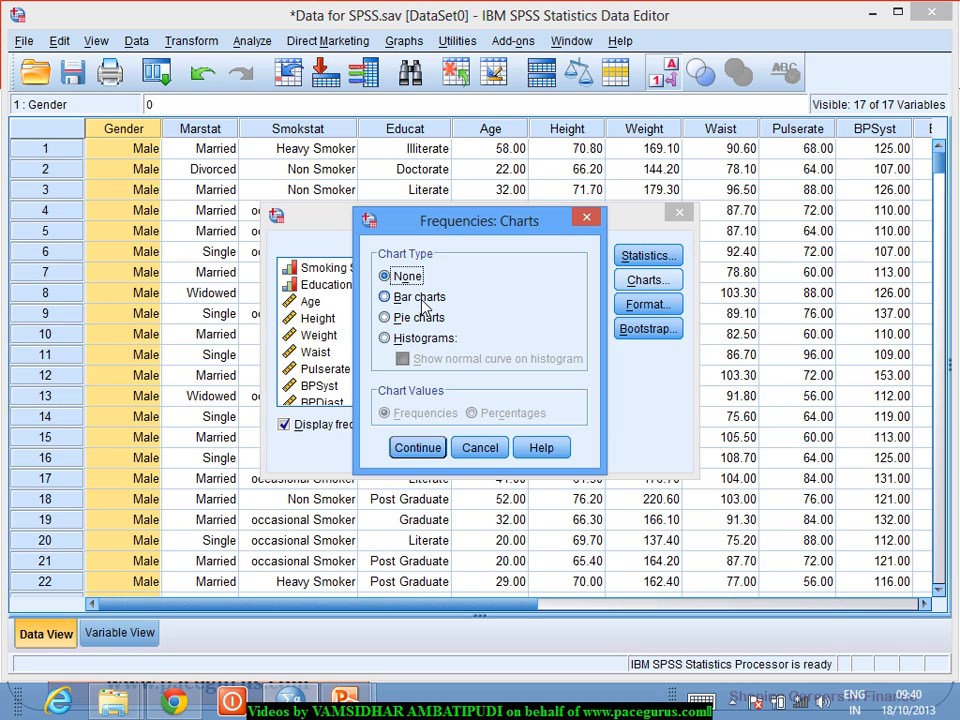
{"action": "left_click", "coordinate": [418, 297]}
{"action": "left_click", "coordinate": [424, 318]}
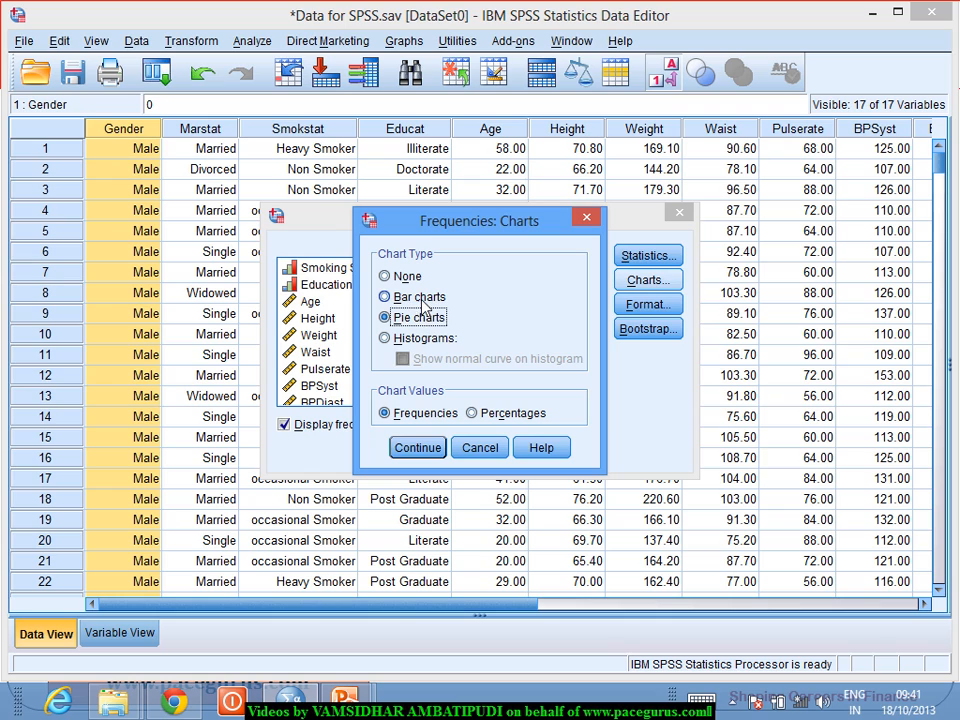
{"action": "left_click", "coordinate": [420, 297]}
{"action": "left_click", "coordinate": [428, 317]}
{"action": "left_click", "coordinate": [412, 297]}
{"action": "left_click", "coordinate": [428, 317]}
{"action": "left_click", "coordinate": [418, 450]}
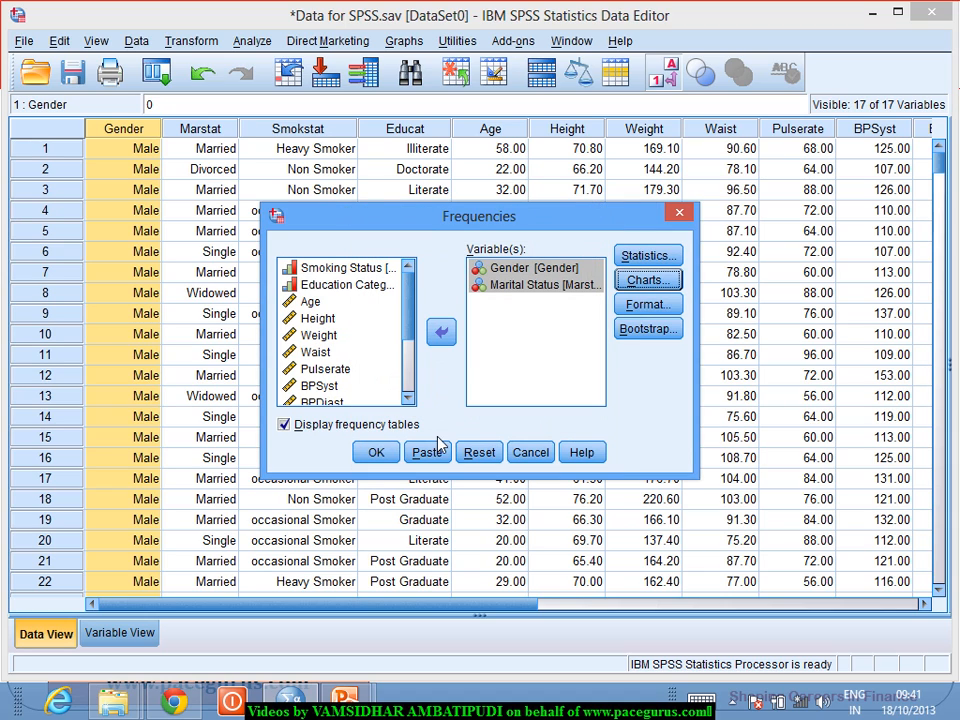
{"action": "left_click", "coordinate": [389, 455]}
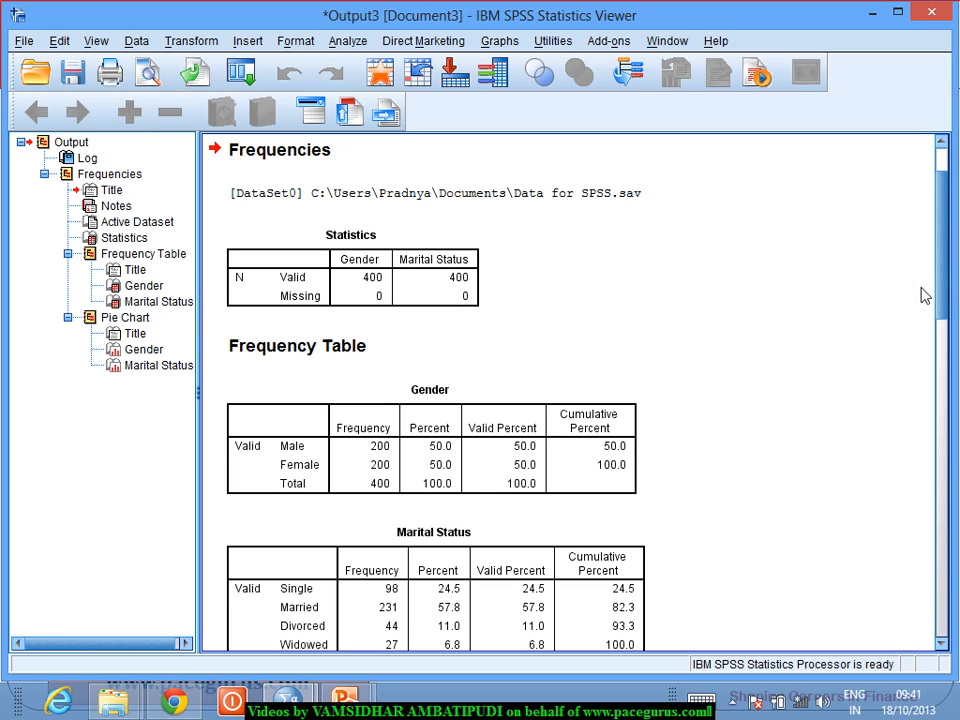
Step: Examine the pie charts for Gender and Marital Status in the output
{"action": "left_click_drag", "start_coordinate": [943, 300], "coordinate": [949, 447]}
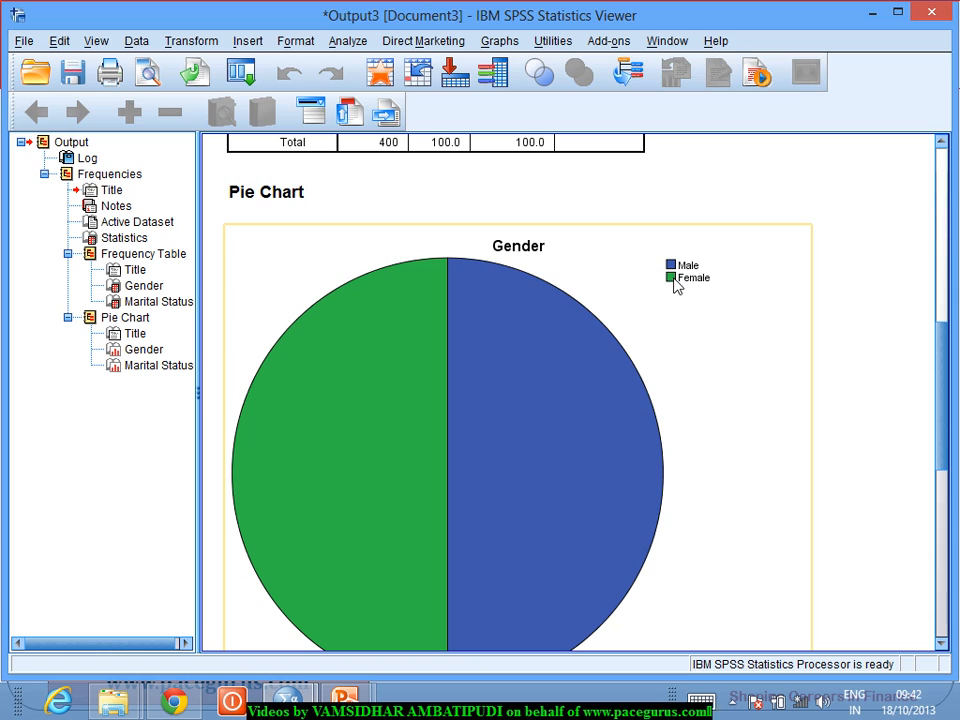
{"action": "left_click", "coordinate": [872, 325]}
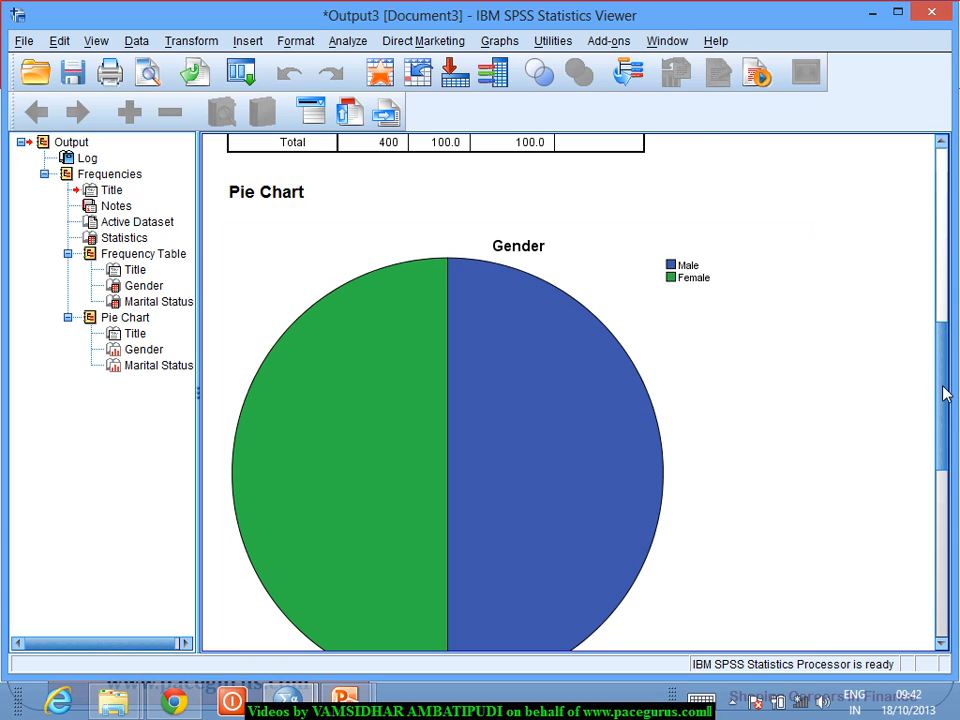
{"action": "left_click_drag", "start_coordinate": [946, 393], "coordinate": [957, 535]}
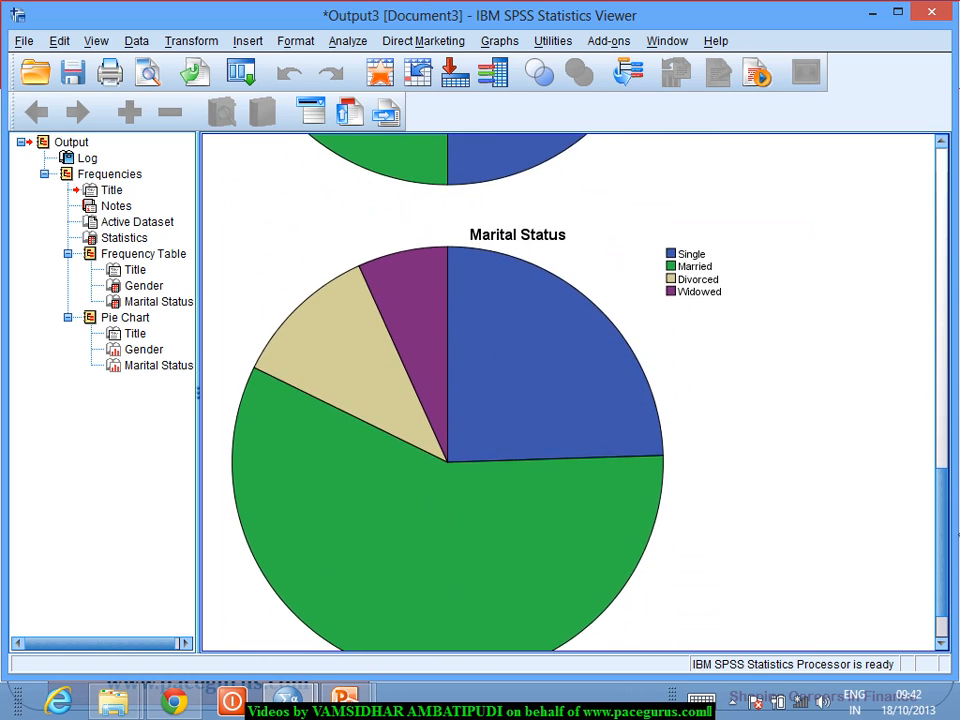
{"action": "left_click", "coordinate": [668, 228]}
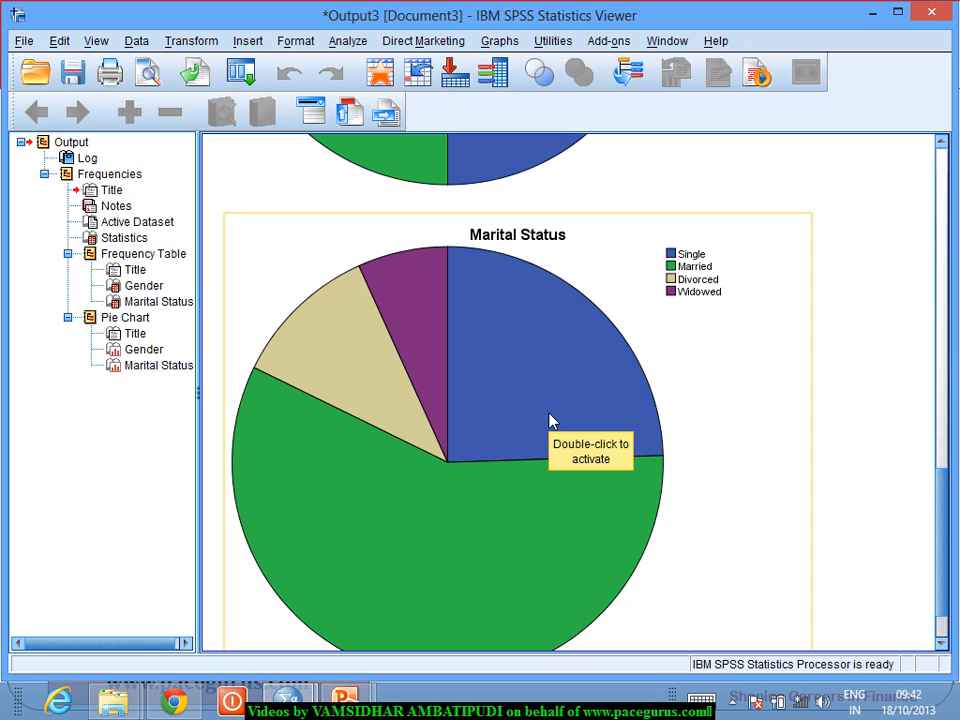
{"action": "key", "text": "alt+Tab"}
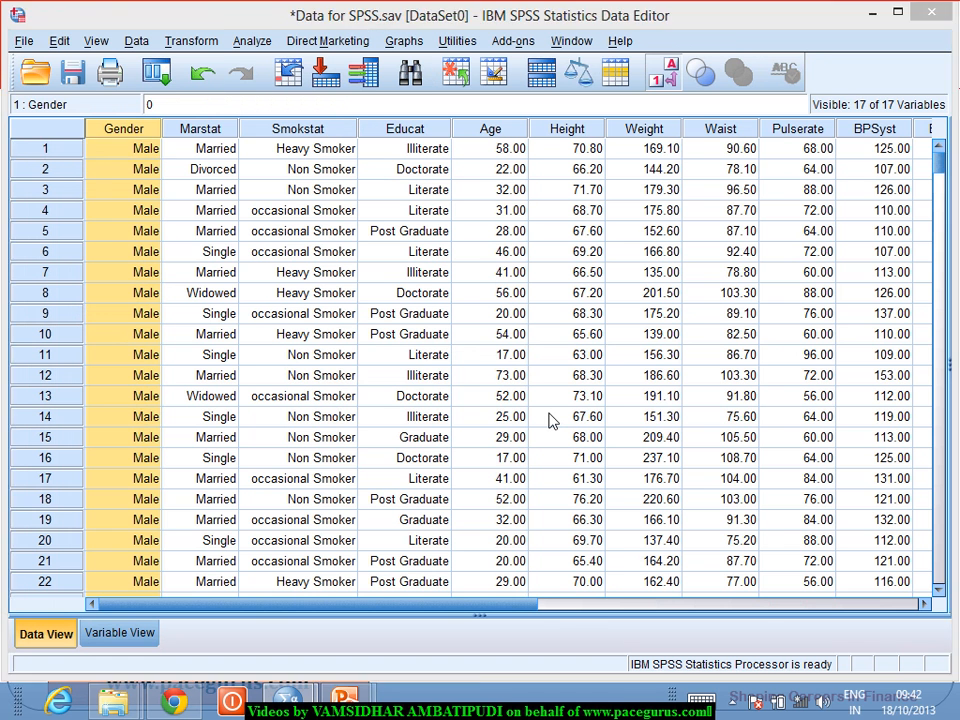
{"action": "key", "text": "alt+Tab"}
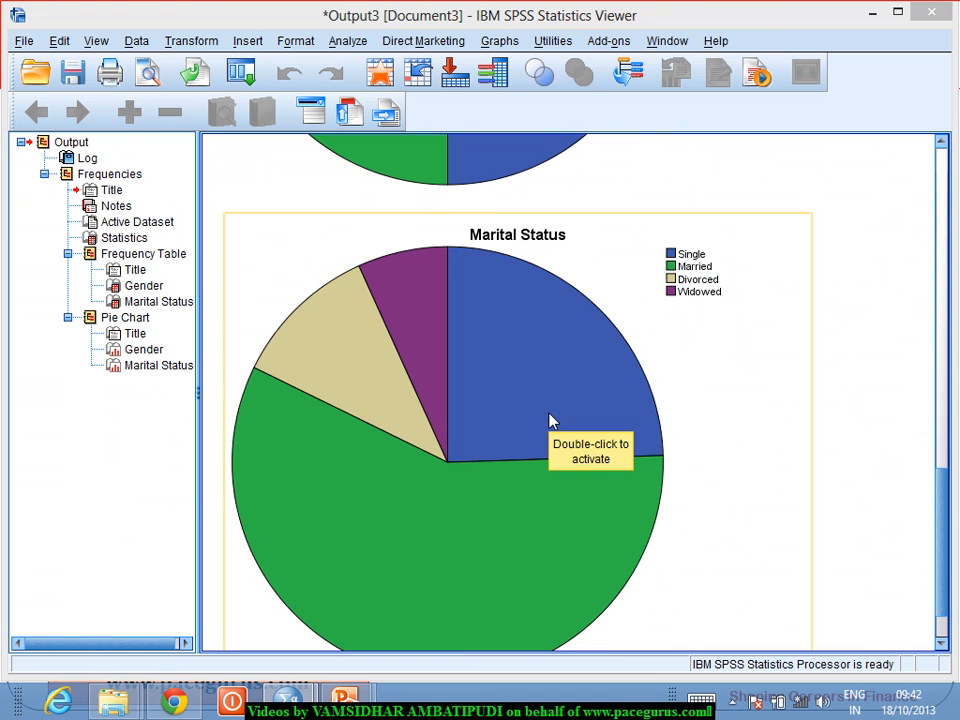
{"action": "key", "text": "alt+Tab"}
{"action": "key", "text": "Tab"}
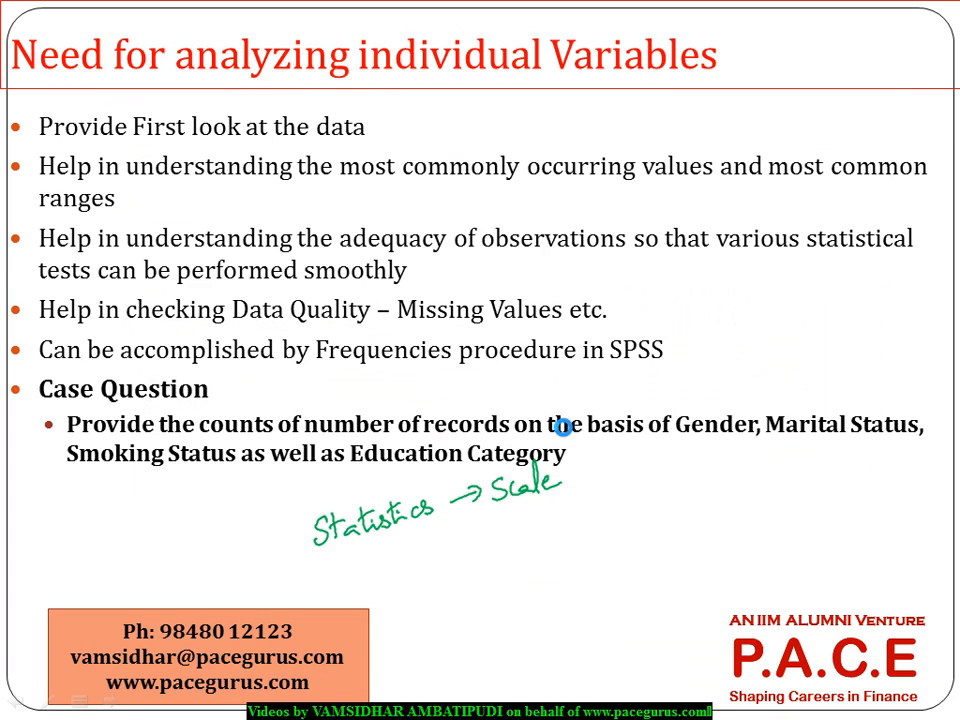
{"action": "key", "text": "Right"}
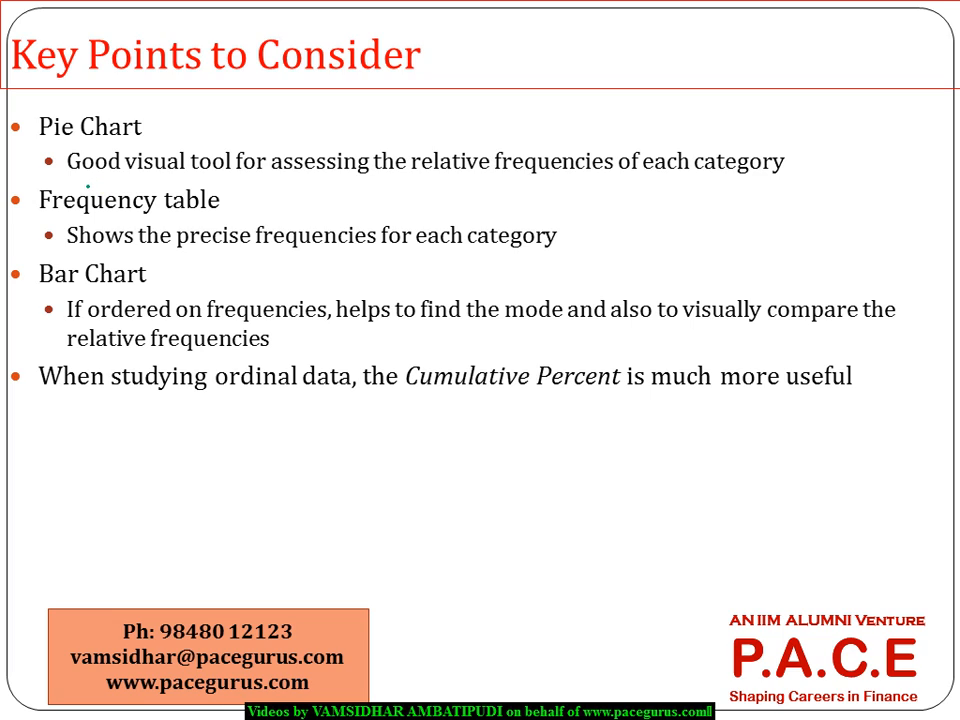
{"action": "mouse_move", "coordinate": [88, 186]}
{"action": "left_mouse_down"}
{"action": "mouse_move", "coordinate": [231, 152]}
{"action": "mouse_move", "coordinate": [172, 128]}
{"action": "mouse_move", "coordinate": [70, 172]}
{"action": "mouse_move", "coordinate": [100, 188]}
{"action": "left_mouse_up"}
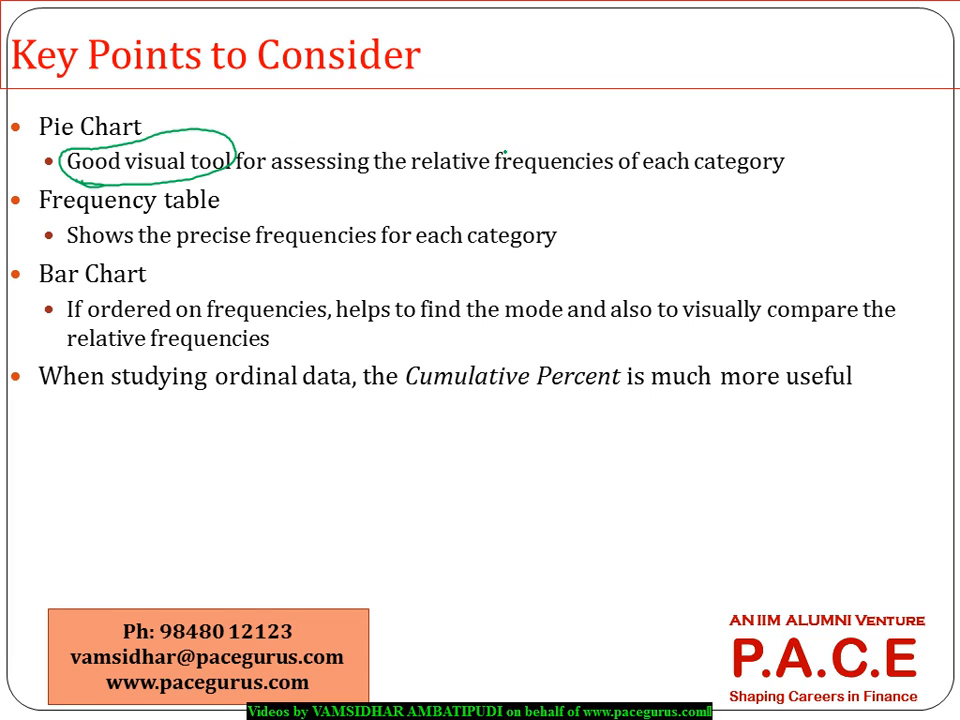
{"action": "mouse_move", "coordinate": [505, 152]}
{"action": "left_mouse_down"}
{"action": "mouse_move", "coordinate": [435, 150]}
{"action": "mouse_move", "coordinate": [596, 183]}
{"action": "mouse_move", "coordinate": [527, 138]}
{"action": "left_mouse_up"}
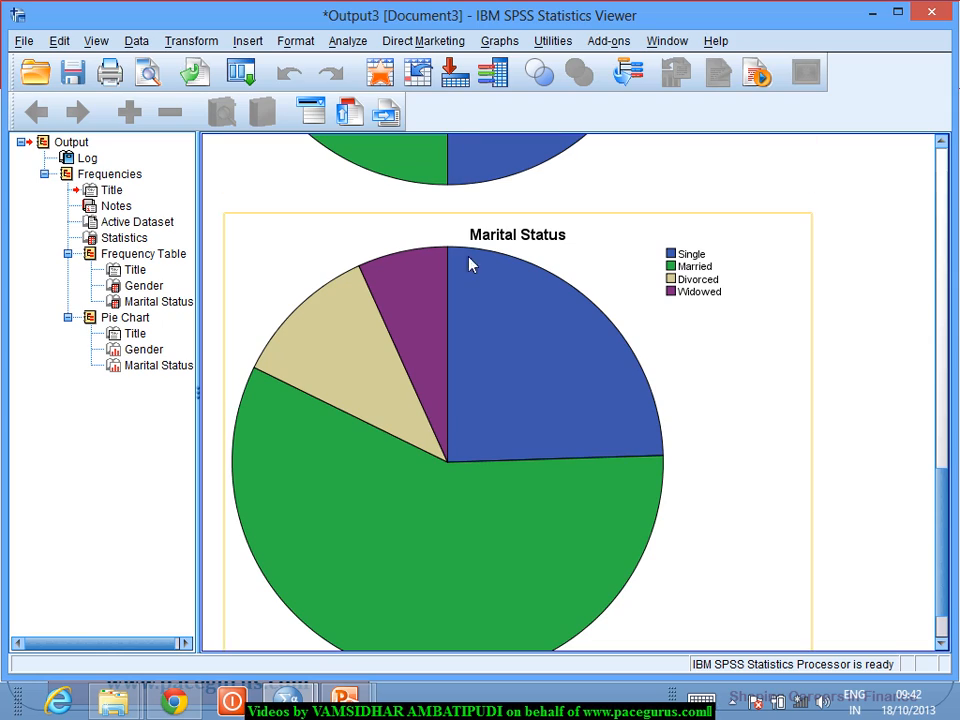
Step: Show percent data labels on the slices of the Marital Status pie chart and close the Chart Editor
{"action": "double_click", "coordinate": [492, 357]}
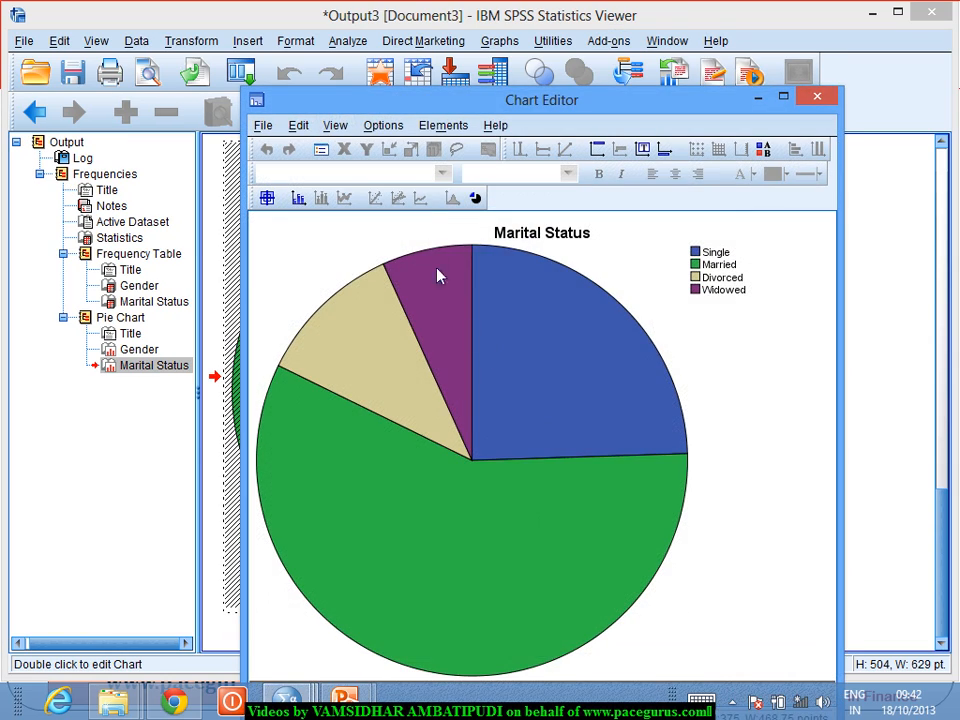
{"action": "left_click", "coordinate": [444, 128]}
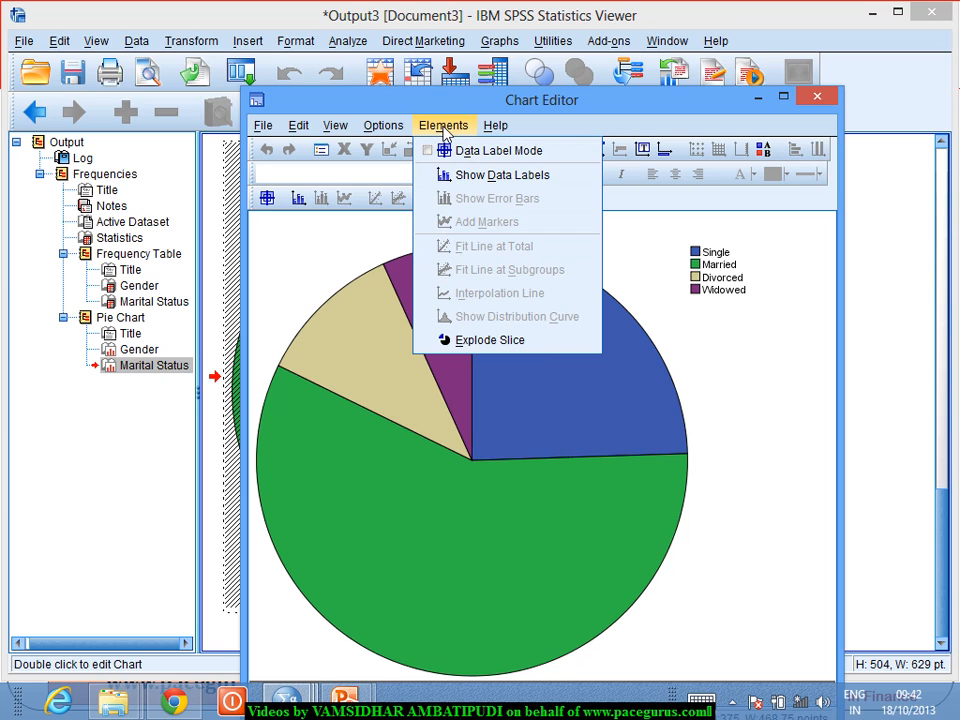
{"action": "left_click", "coordinate": [467, 177]}
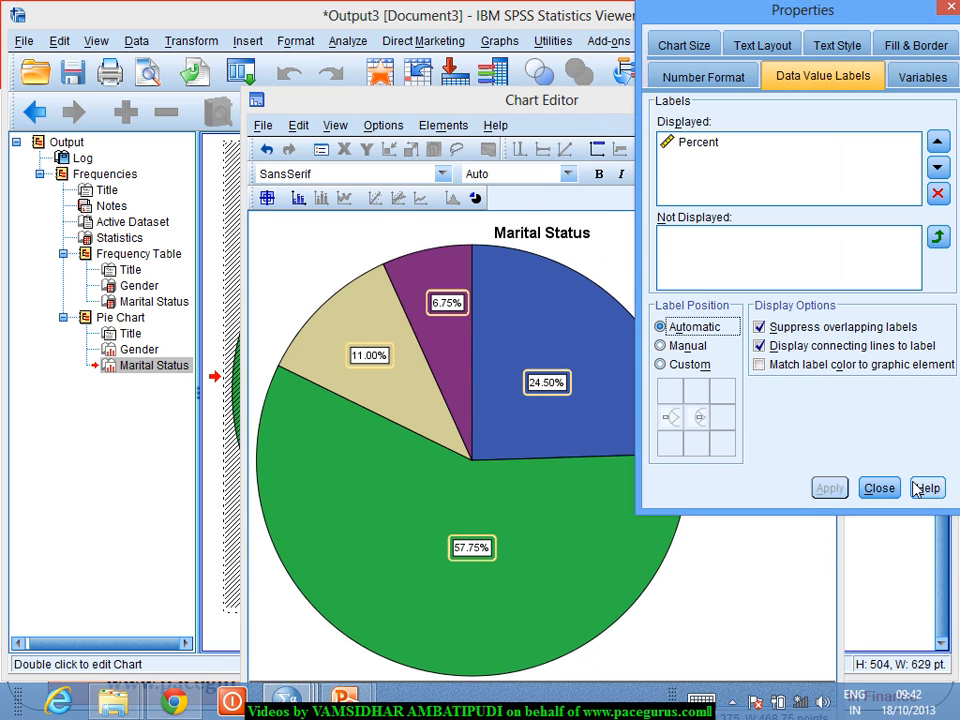
{"action": "left_click", "coordinate": [880, 489]}
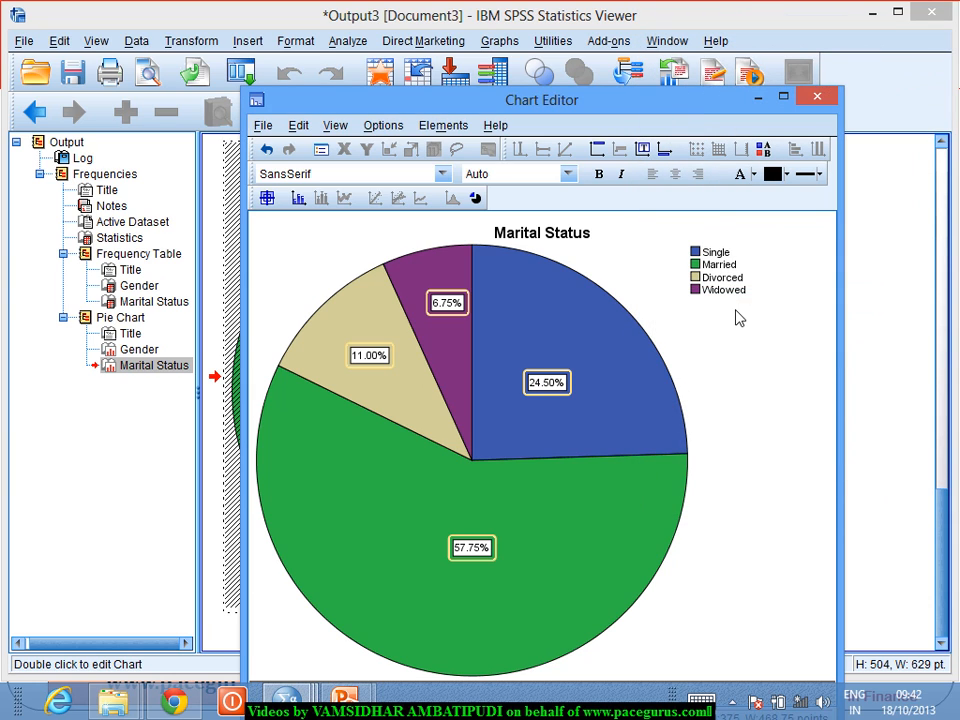
{"action": "left_click", "coordinate": [820, 97]}
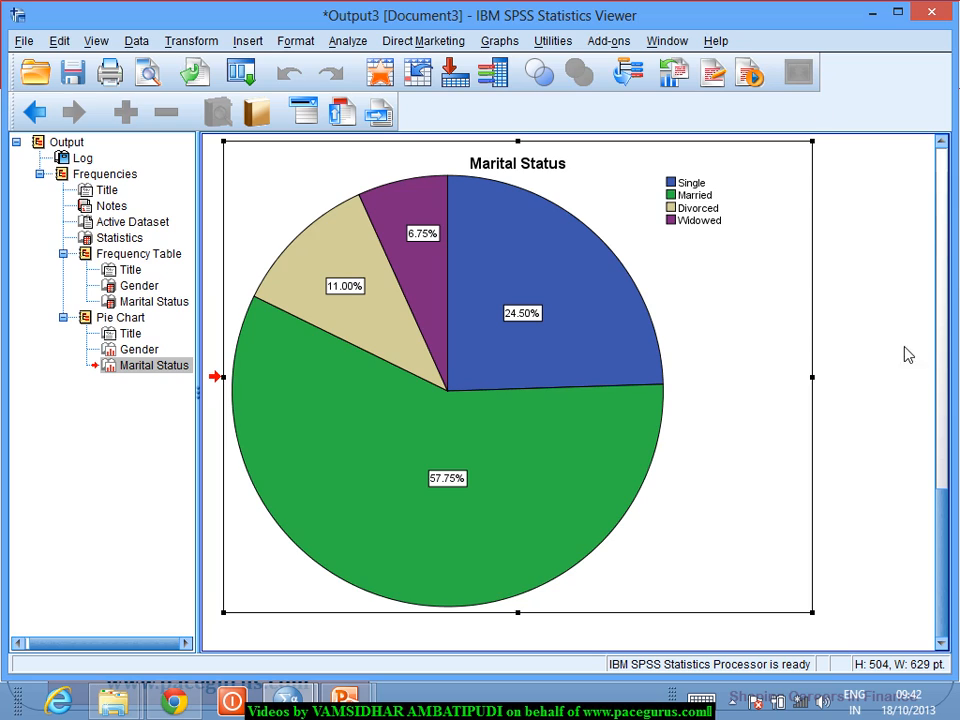
{"action": "left_click", "coordinate": [864, 403]}
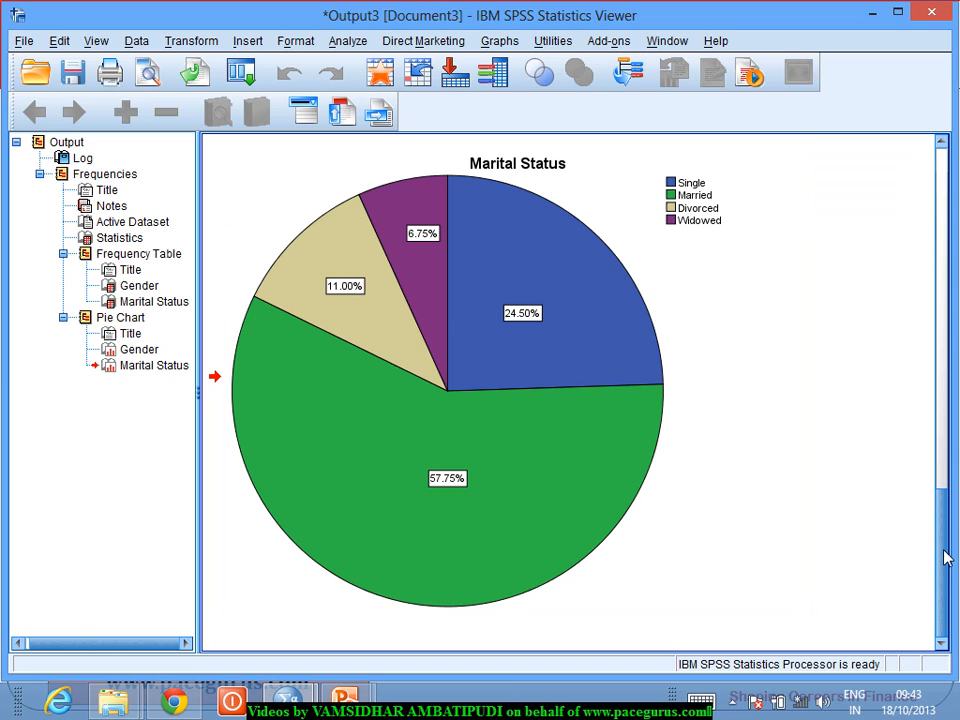
Step: Review the Statistics table and the Gender and Marital Status frequency tables, checking valid and missing counts
{"action": "left_click_drag", "start_coordinate": [947, 558], "coordinate": [957, 502]}
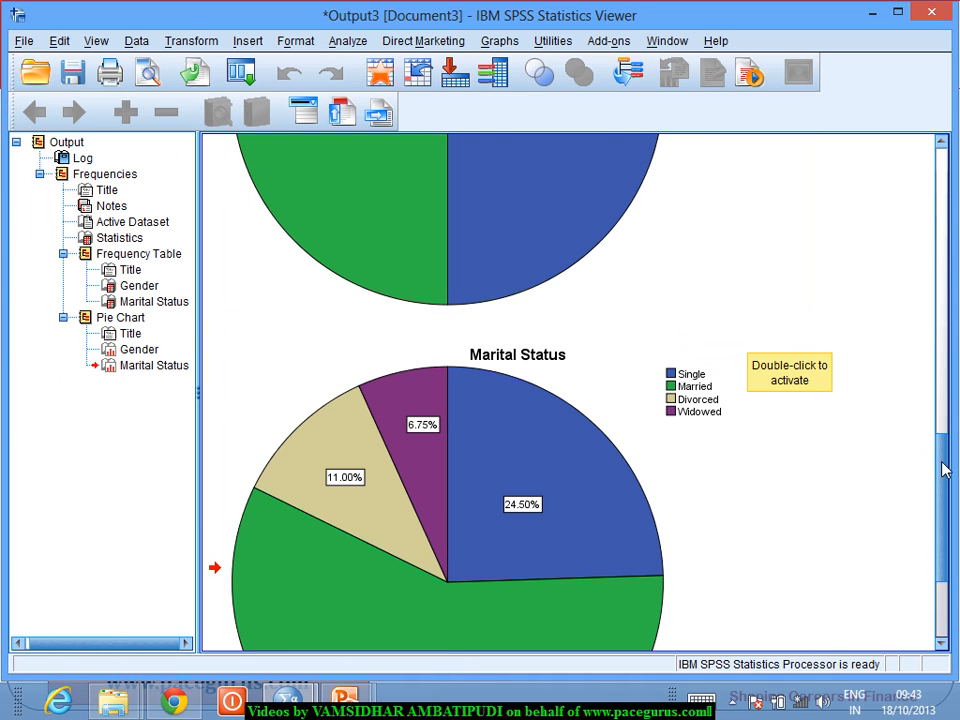
{"action": "left_click_drag", "start_coordinate": [945, 468], "coordinate": [938, 228]}
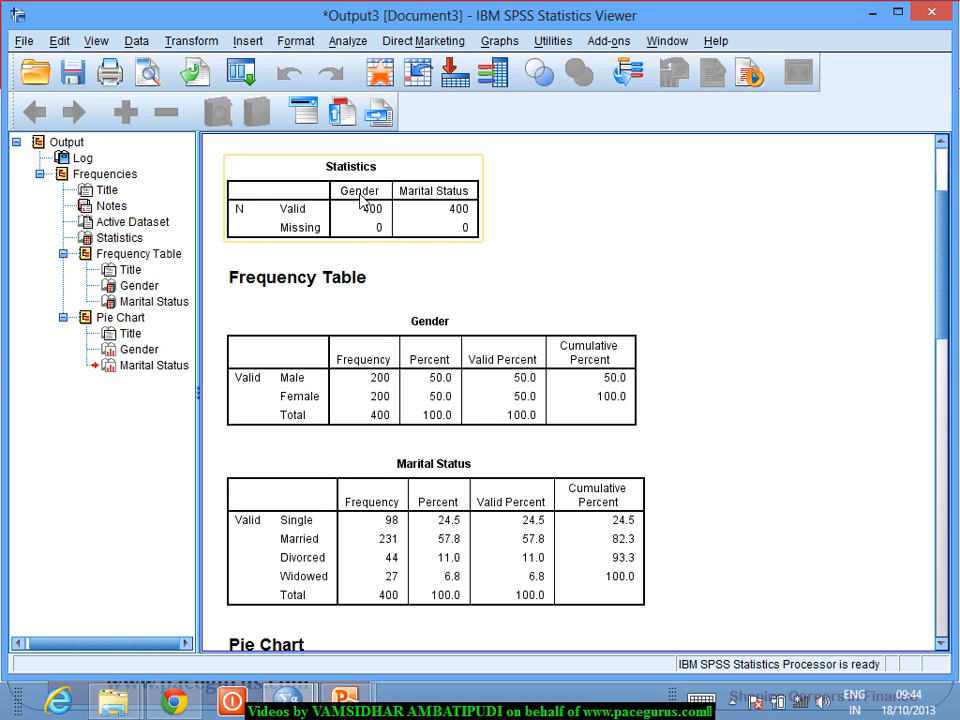
{"action": "left_click", "coordinate": [377, 245]}
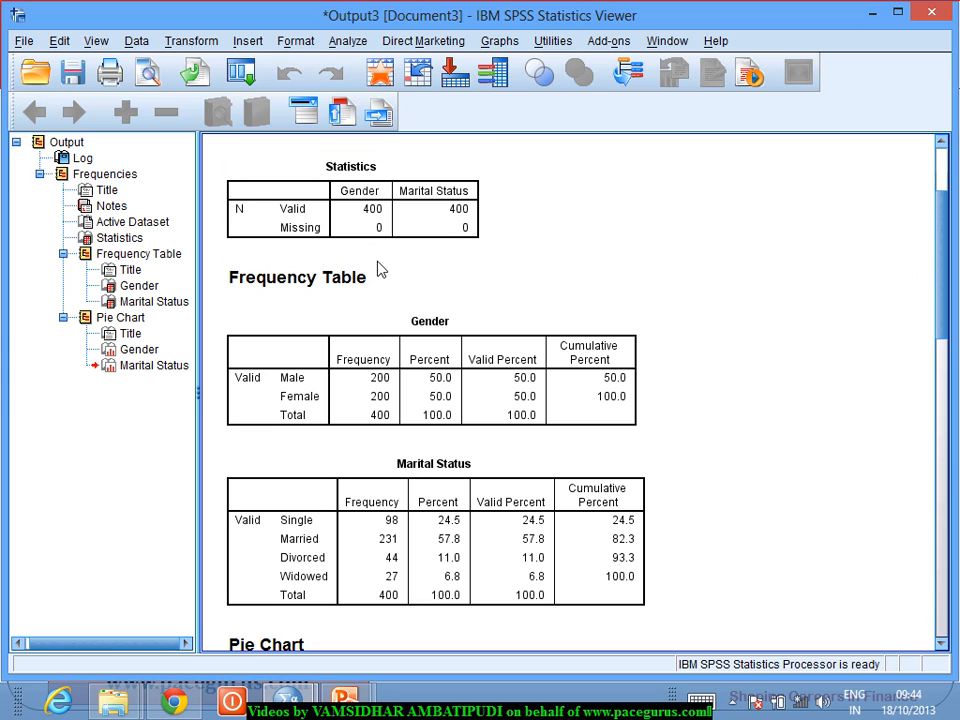
{"action": "left_click", "coordinate": [388, 271]}
{"action": "left_click", "coordinate": [385, 236]}
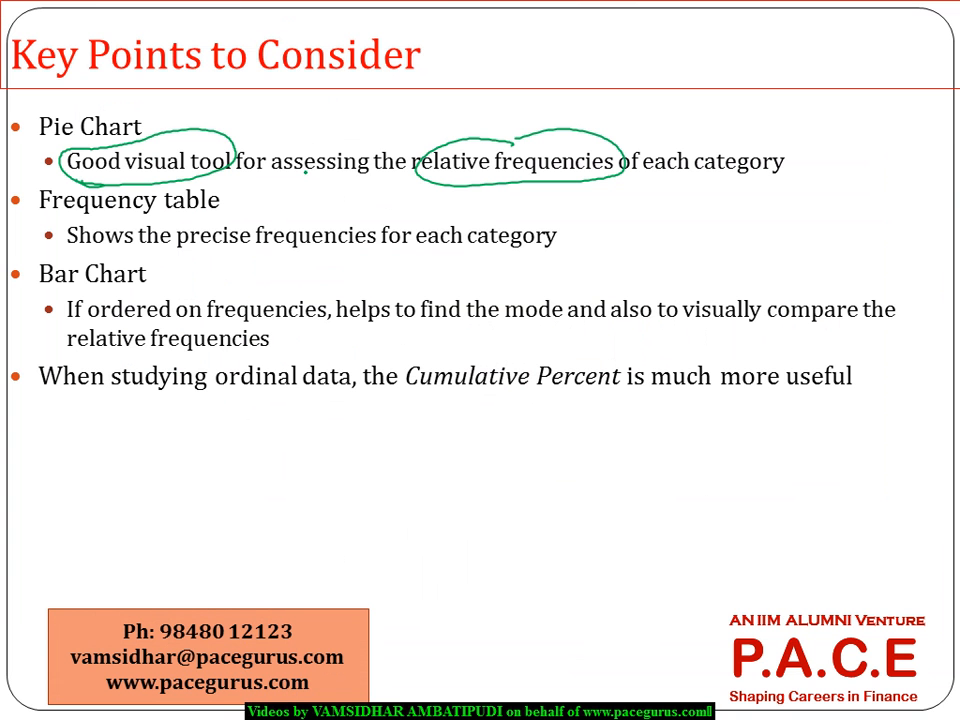
{"action": "mouse_move", "coordinate": [322, 213]}
{"action": "left_mouse_down"}
{"action": "mouse_move", "coordinate": [253, 209]}
{"action": "mouse_move", "coordinate": [405, 257]}
{"action": "mouse_move", "coordinate": [510, 213]}
{"action": "left_mouse_up"}
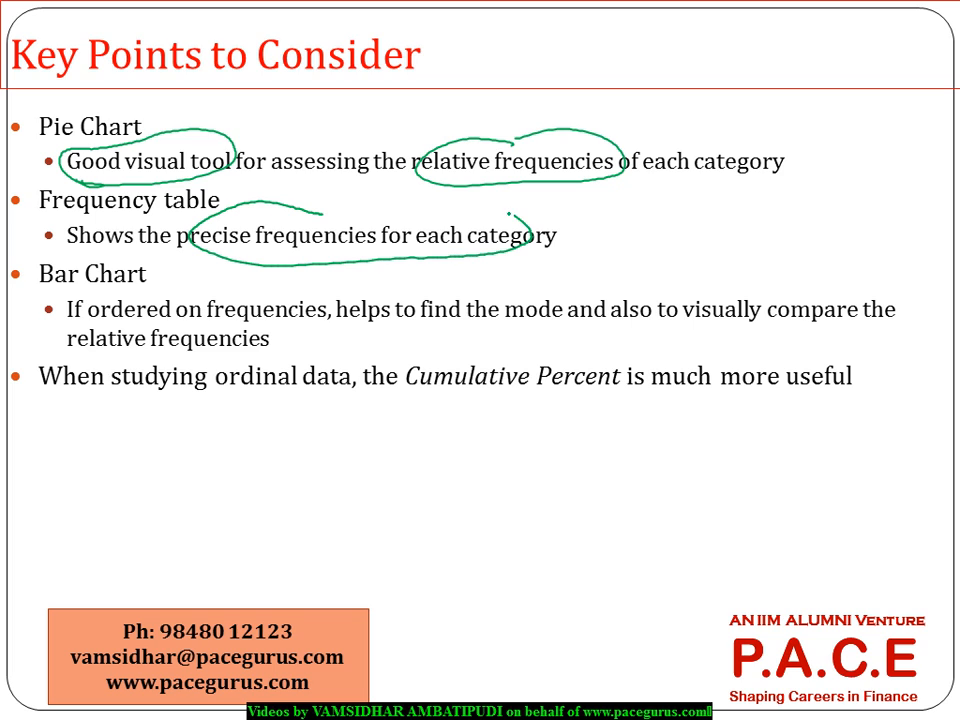
{"action": "left_click_drag", "start_coordinate": [386, 140], "coordinate": [184, 158]}
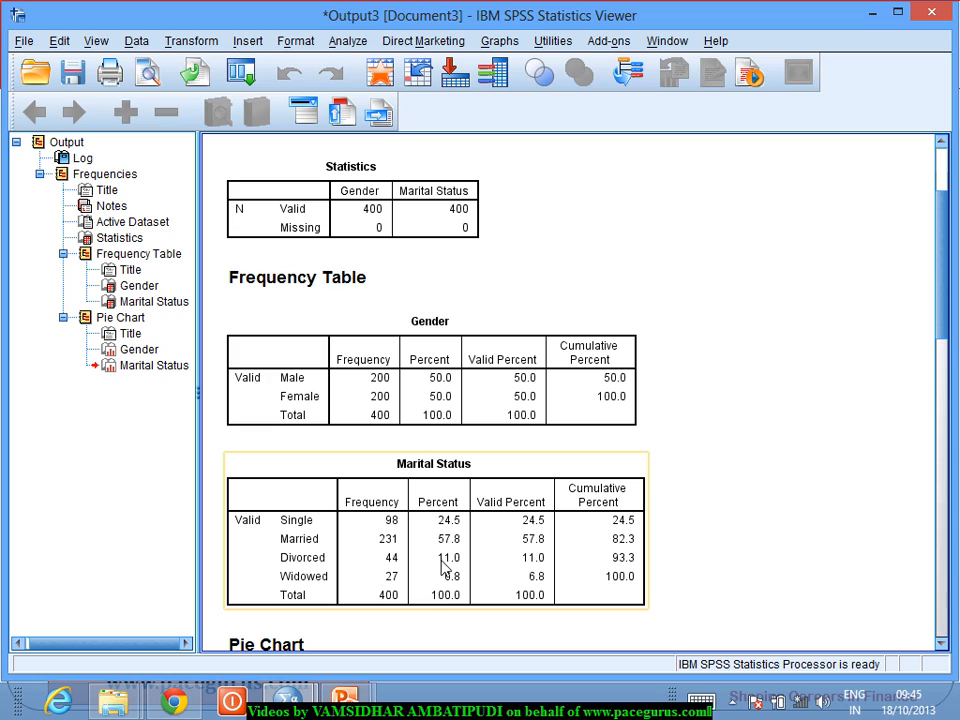
{"action": "left_click", "coordinate": [445, 428]}
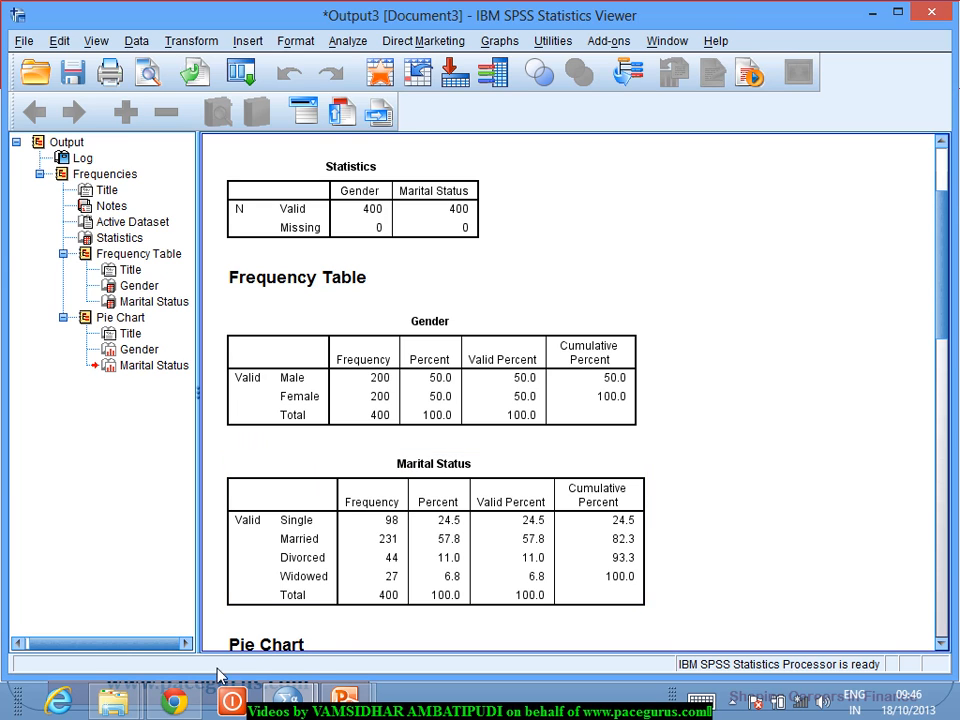
Step: Switch to the Data for SPSS.sav data window and clear the Gender values of cases 1 and 2
{"action": "mouse_move", "coordinate": [288, 700]}
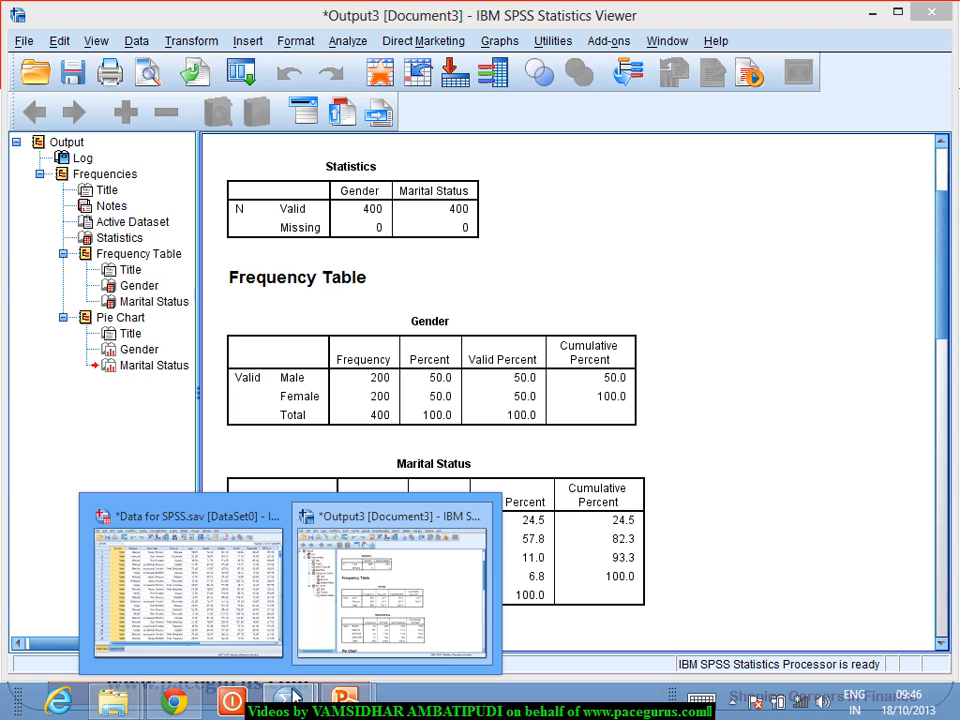
{"action": "left_click", "coordinate": [221, 574]}
{"action": "left_click", "coordinate": [369, 238]}
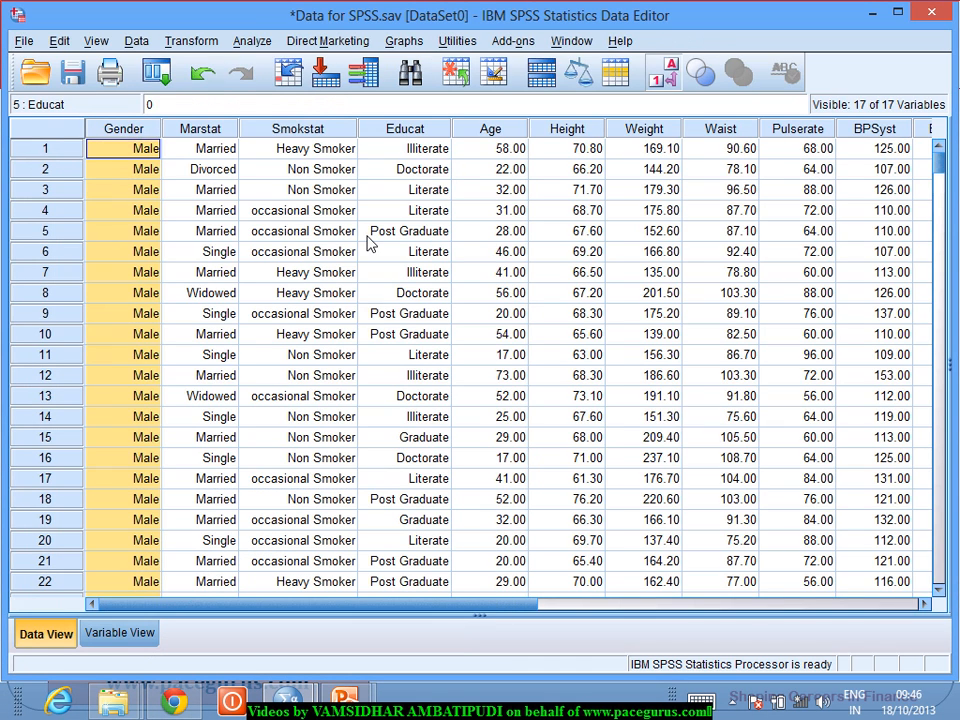
{"action": "left_click", "coordinate": [148, 150]}
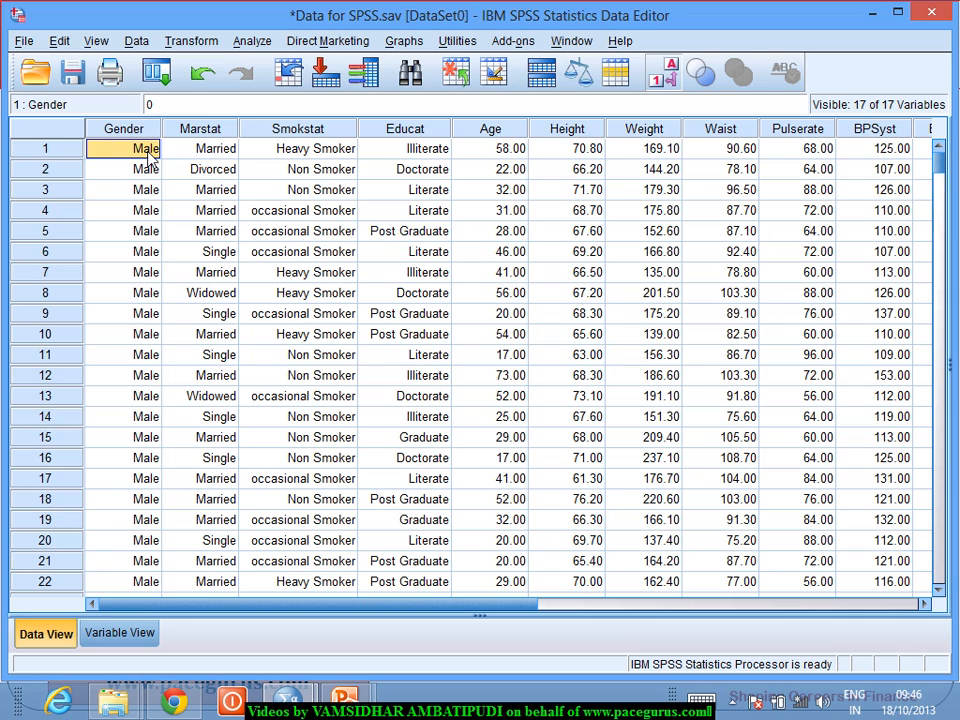
{"action": "double_click", "coordinate": [148, 150]}
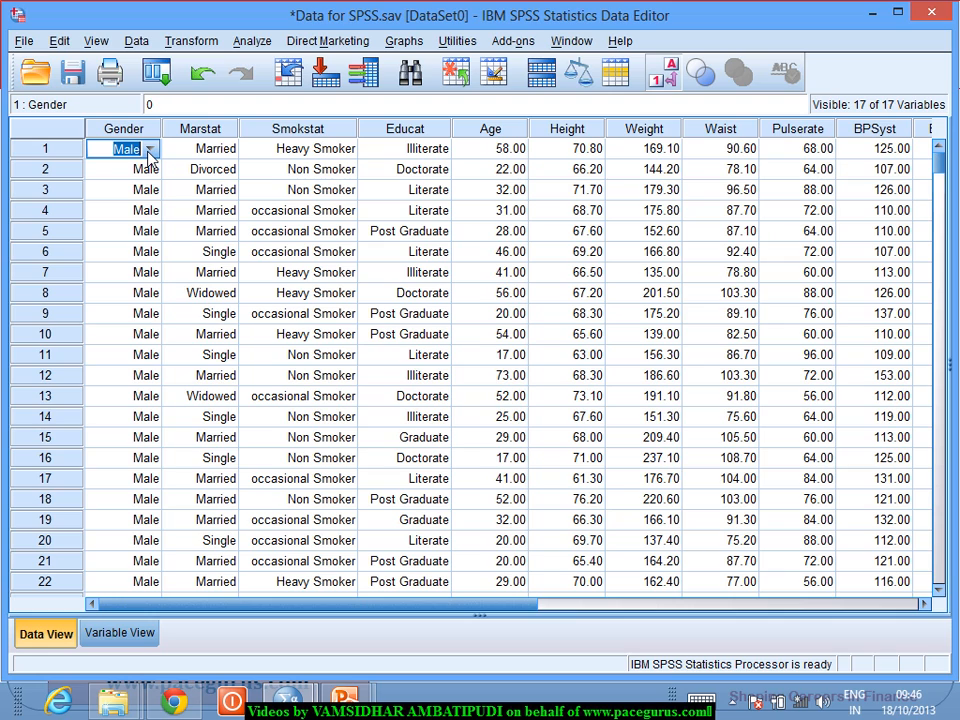
{"action": "key", "text": "BackSpace"}
{"action": "key", "text": "Return"}
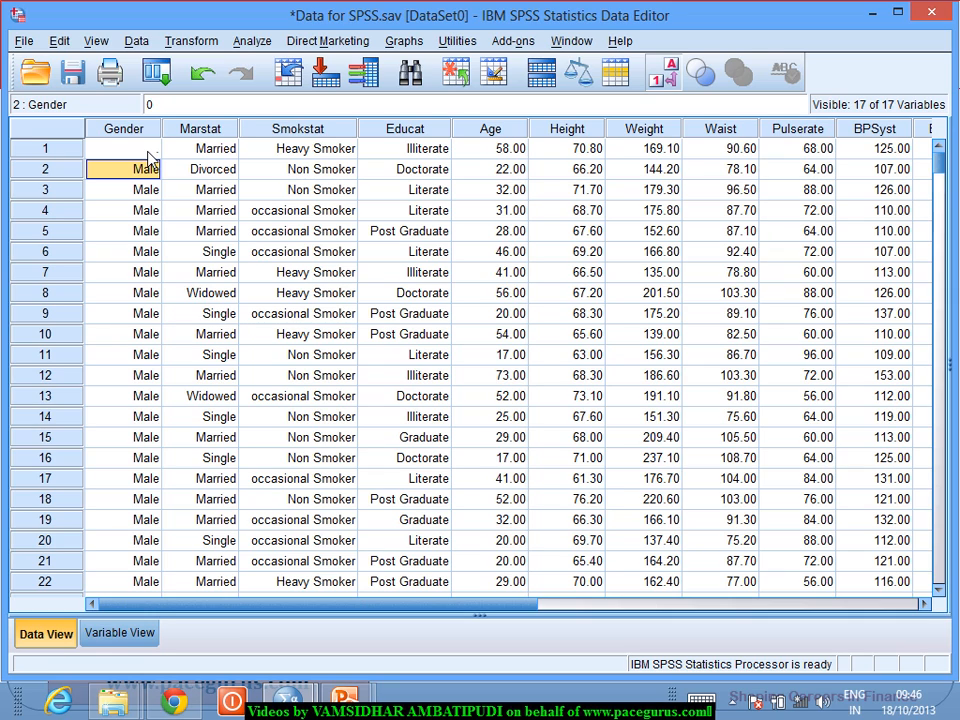
{"action": "key", "text": "BackSpace"}
{"action": "key", "text": "BackSpace"}
{"action": "key", "text": "Return"}
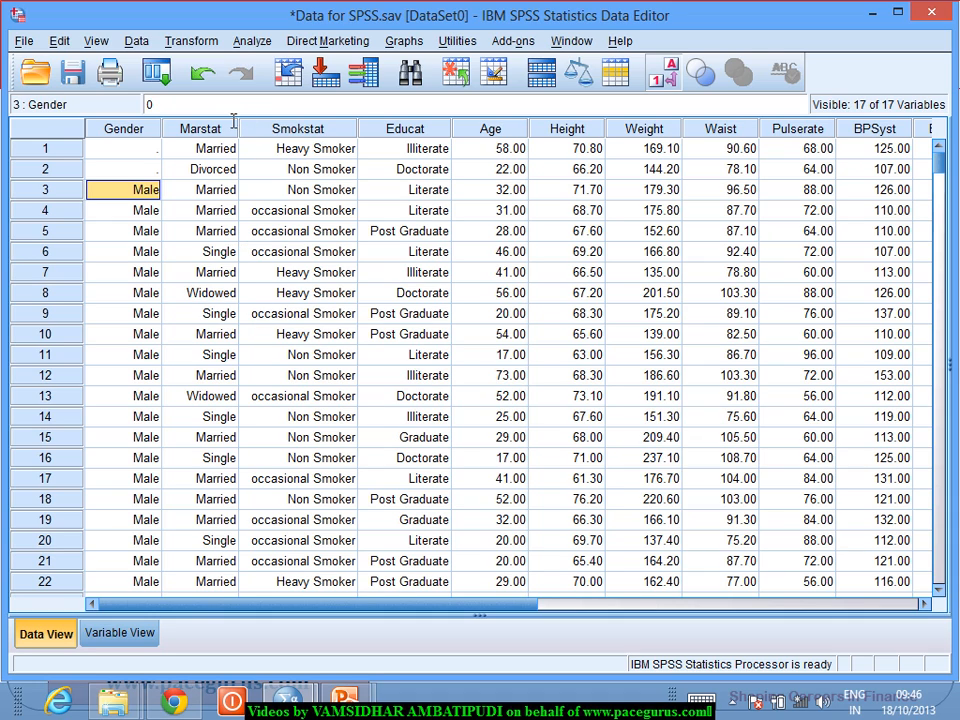
Step: Rerun the Frequencies analysis for Gender and Marital Status and review the resulting frequency tables
{"action": "left_click", "coordinate": [163, 80]}
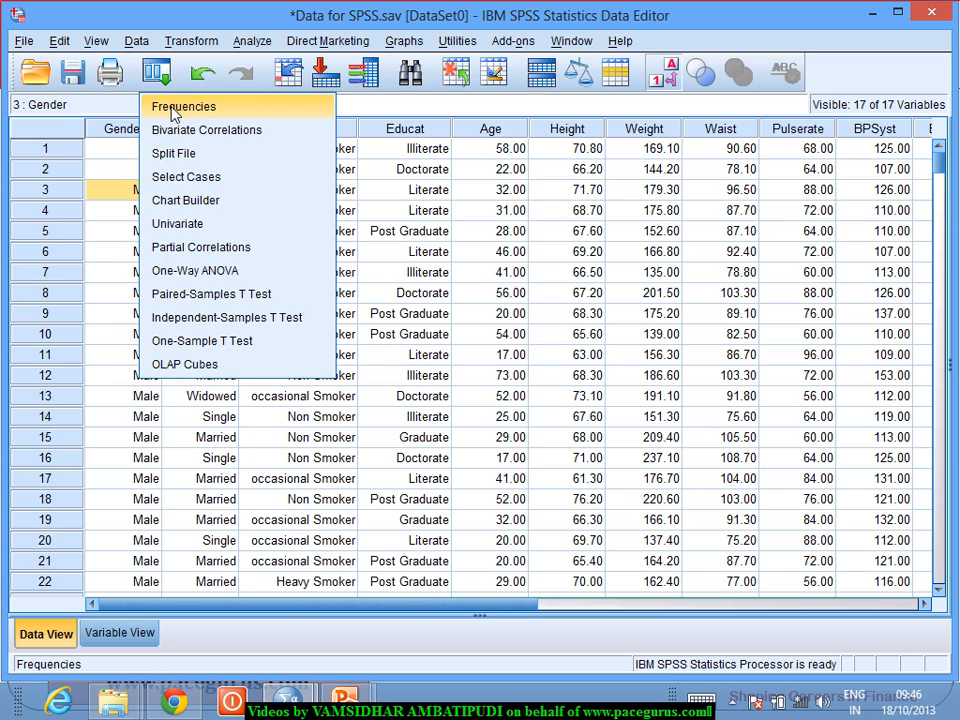
{"action": "left_click", "coordinate": [174, 110]}
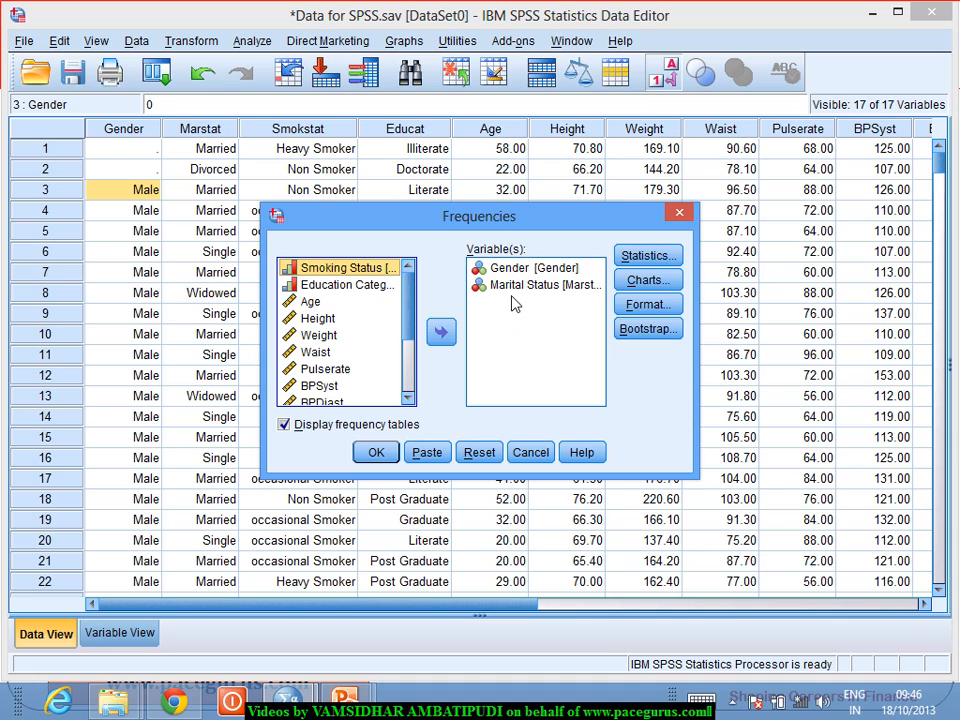
{"action": "left_click", "coordinate": [376, 453]}
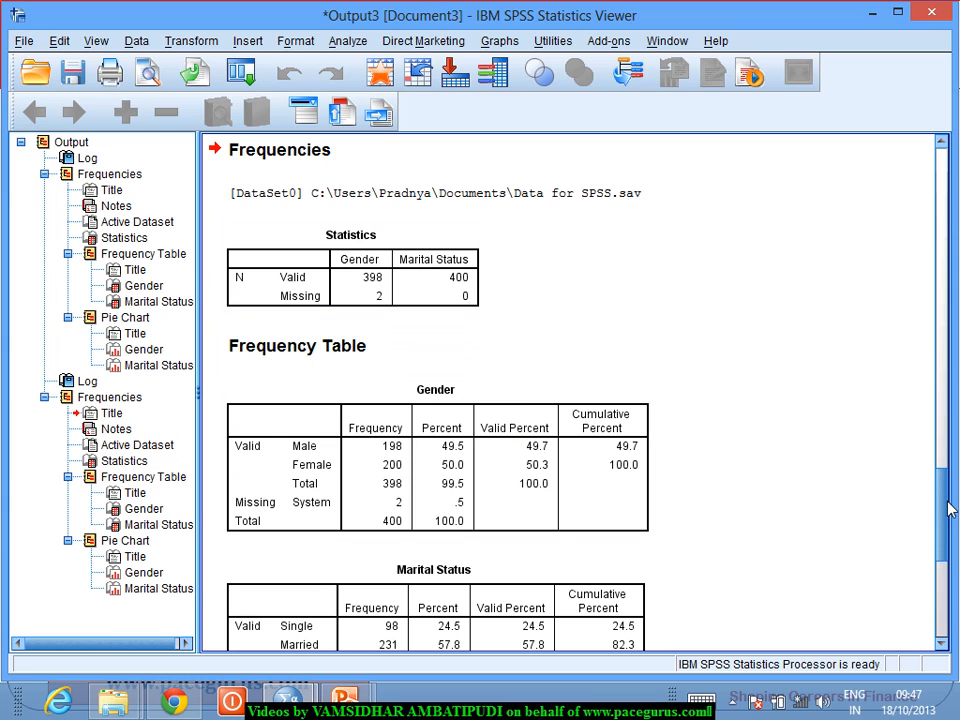
{"action": "left_click_drag", "start_coordinate": [950, 508], "coordinate": [950, 528]}
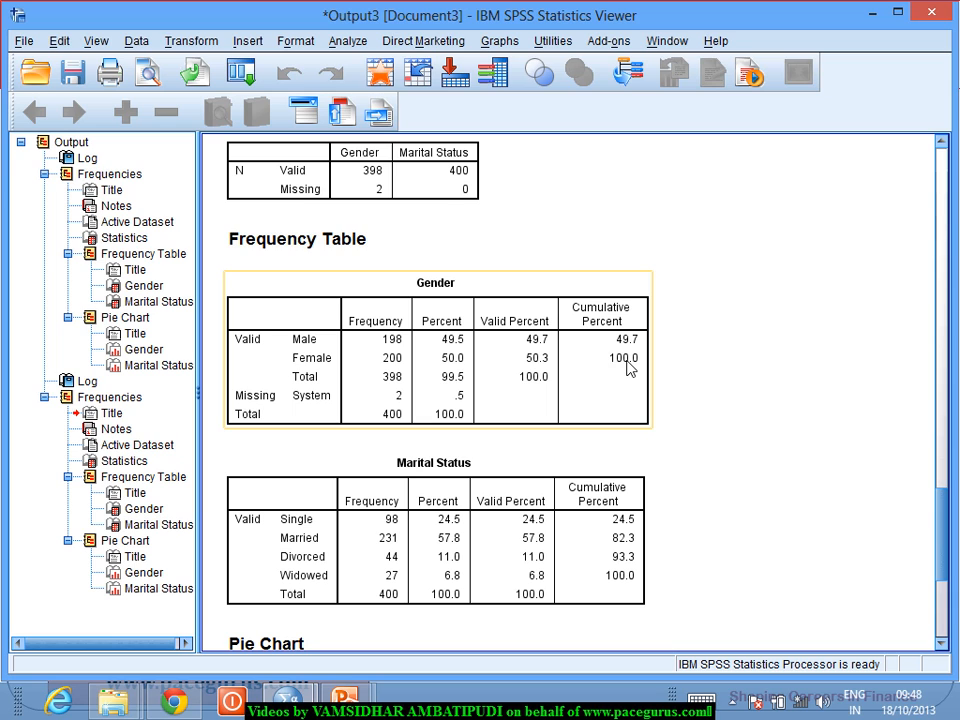
Step: Reopen the Frequencies analysis for Gender and Marital Status and set the chart type to bar charts
{"action": "left_click", "coordinate": [238, 90]}
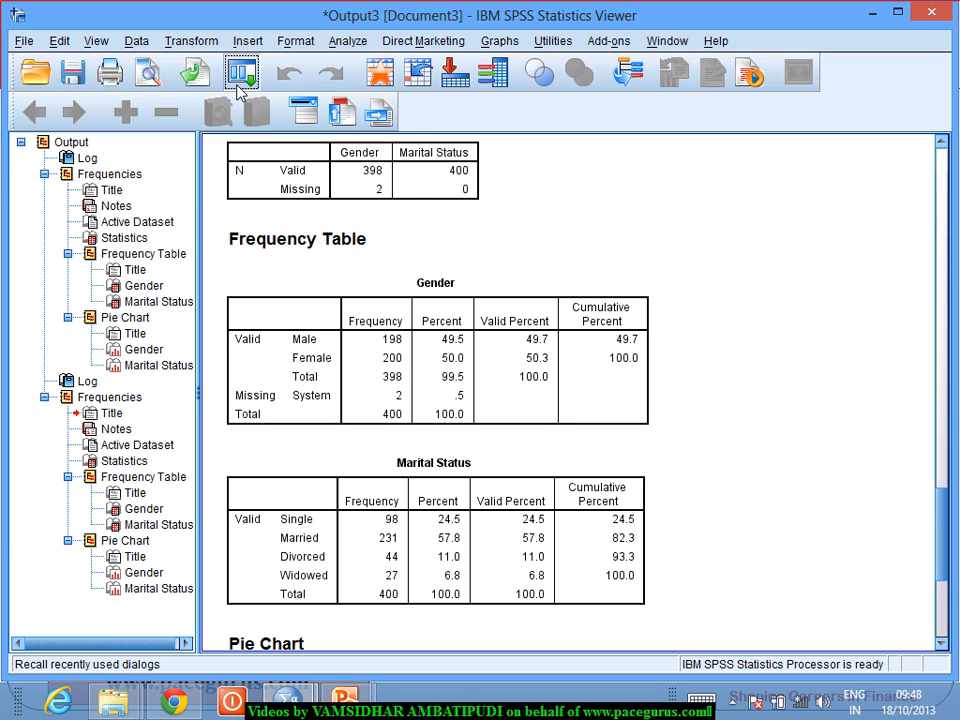
{"action": "left_click", "coordinate": [262, 107]}
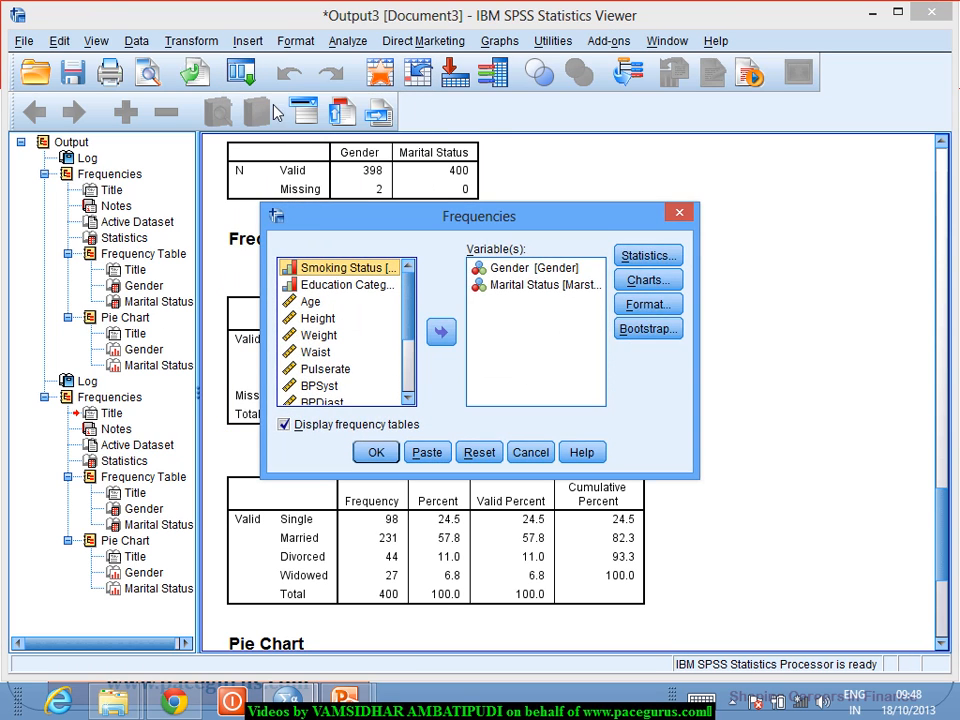
{"action": "left_click", "coordinate": [657, 283]}
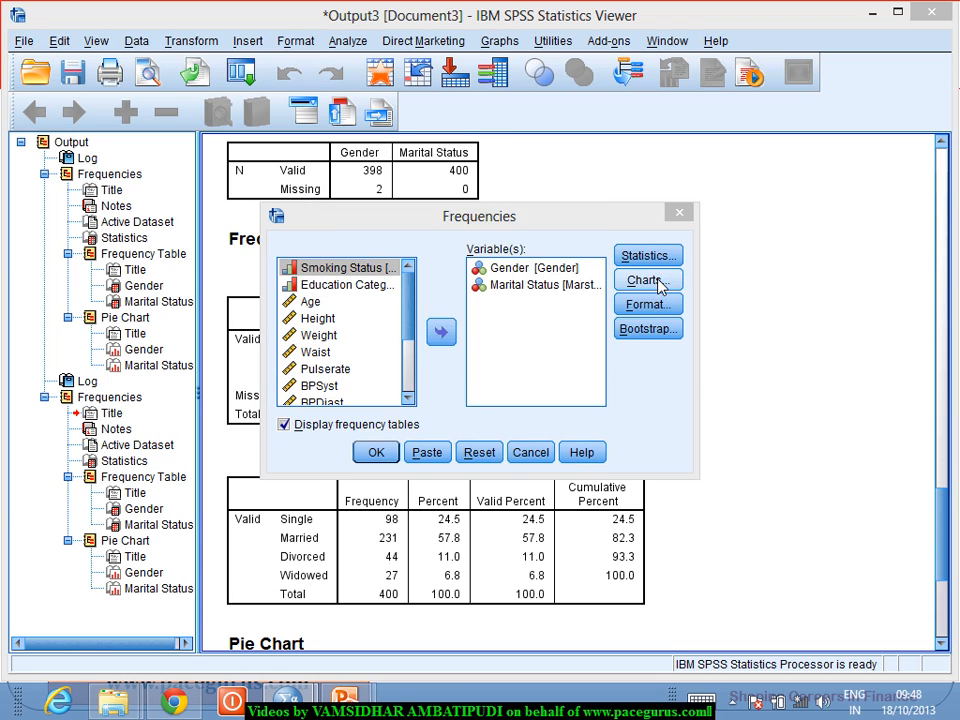
{"action": "left_click", "coordinate": [406, 298]}
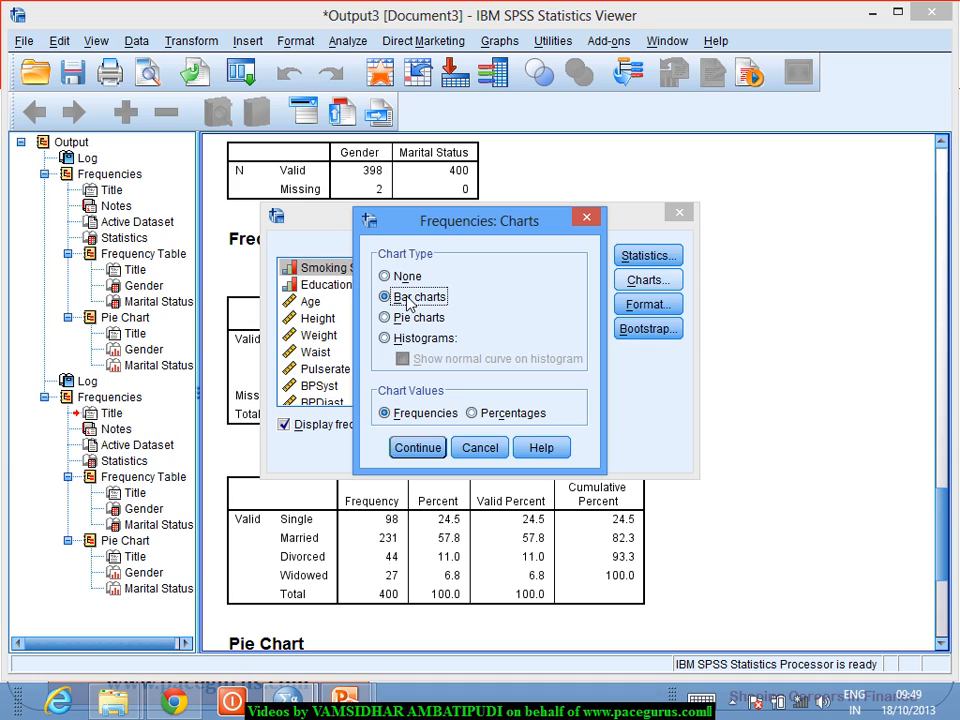
{"action": "left_click", "coordinate": [416, 448]}
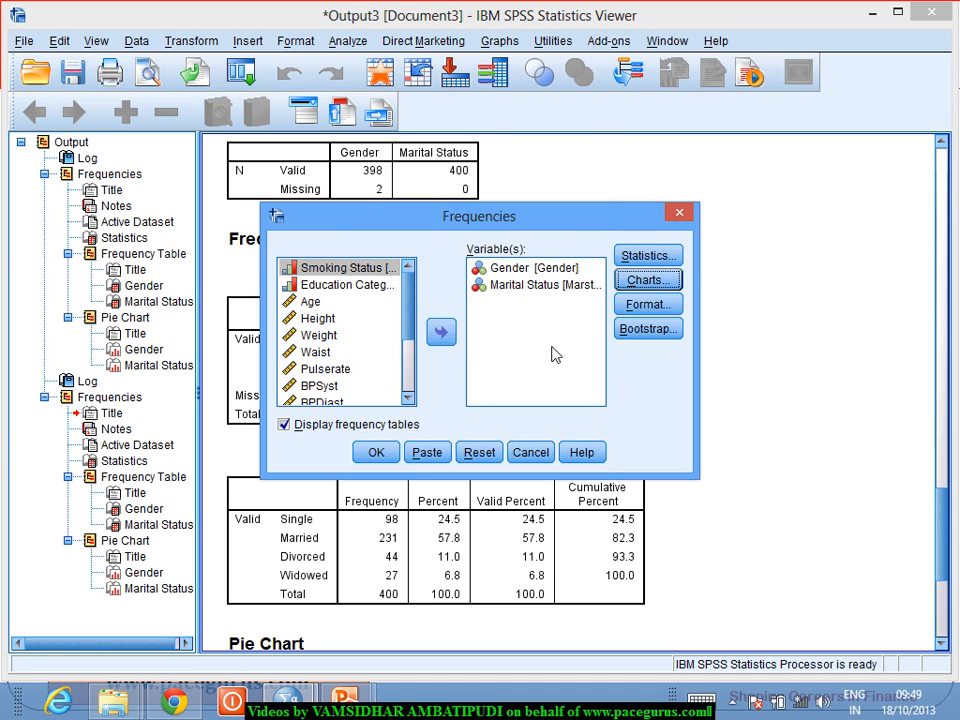
Step: Order the Frequencies output by descending counts and run the analysis
{"action": "left_click", "coordinate": [644, 308]}
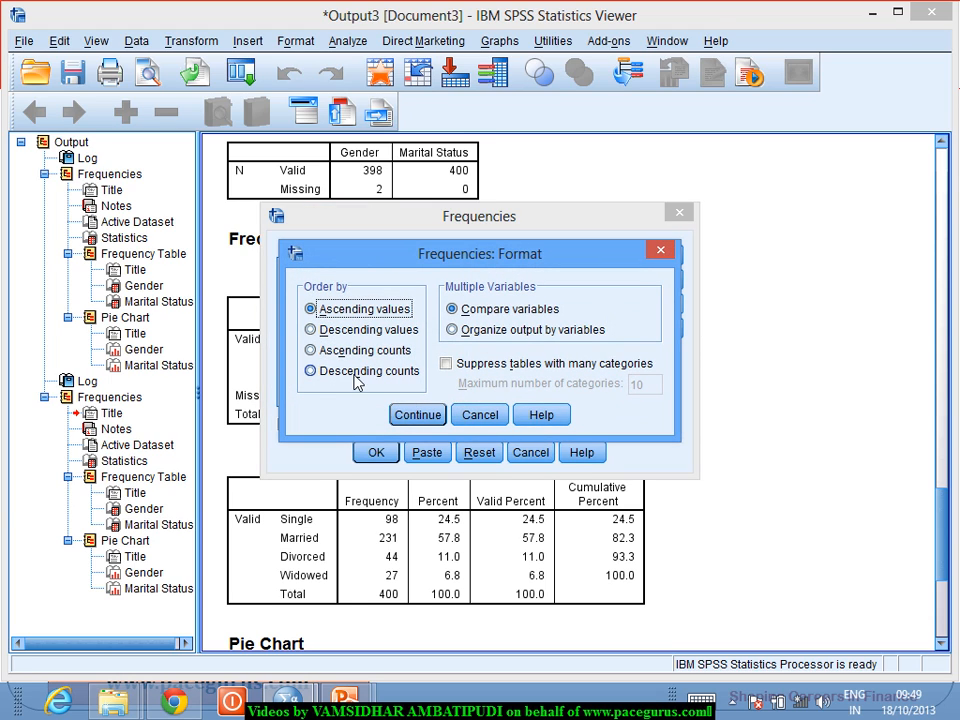
{"action": "left_click", "coordinate": [356, 375]}
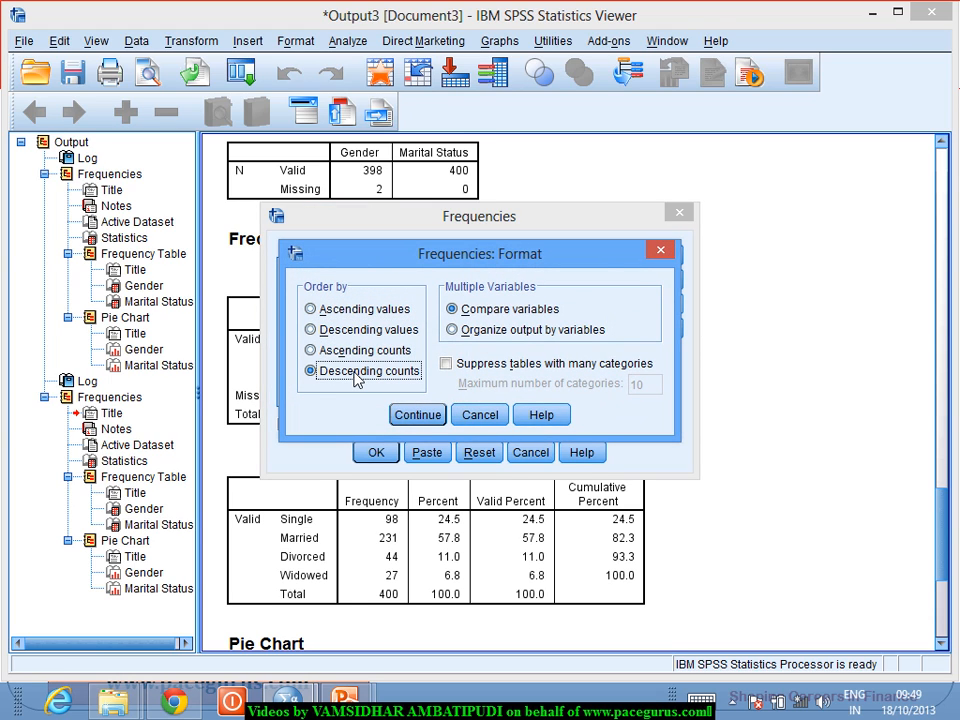
{"action": "left_click", "coordinate": [405, 422]}
{"action": "left_click", "coordinate": [388, 453]}
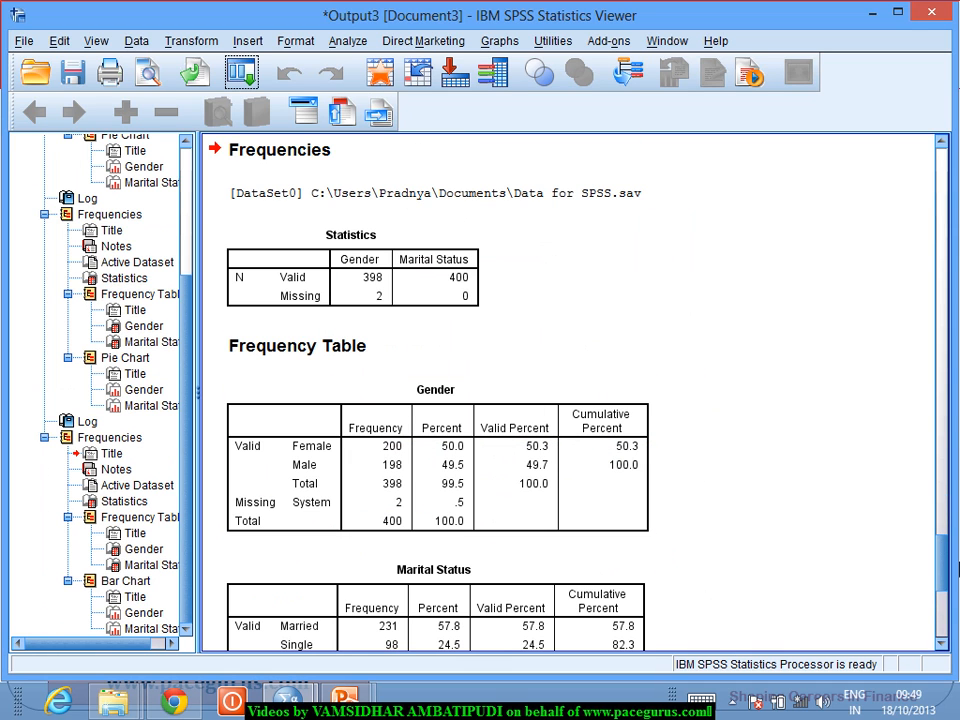
{"action": "key", "text": "alt+Tab"}
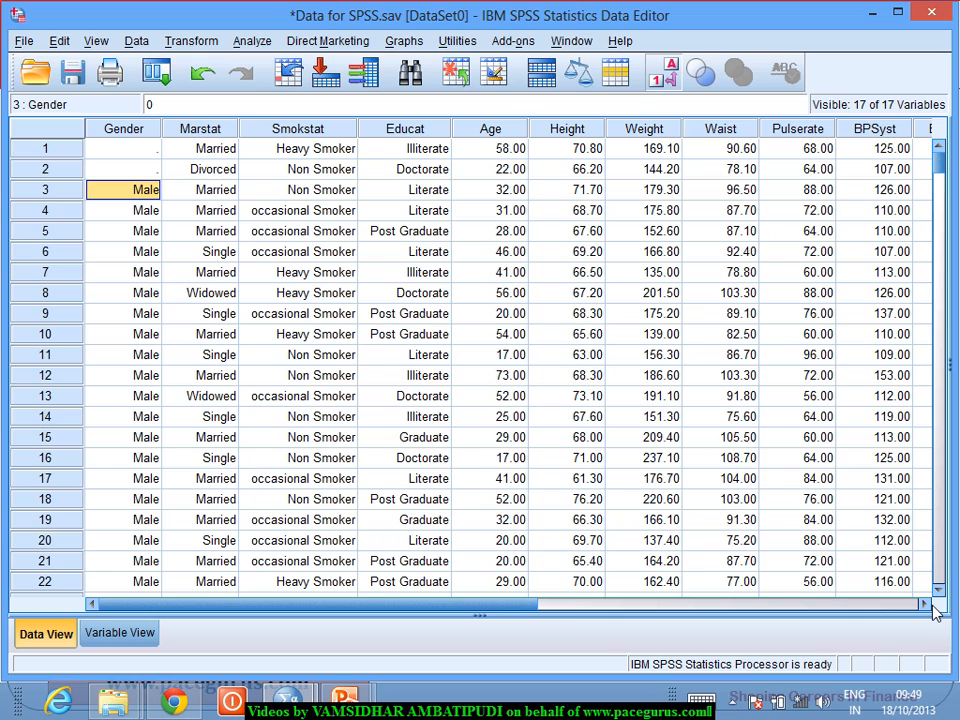
{"action": "key", "text": "alt+Tab"}
{"action": "key", "text": "alt+Tab"}
{"action": "key", "text": "alt+Tab"}
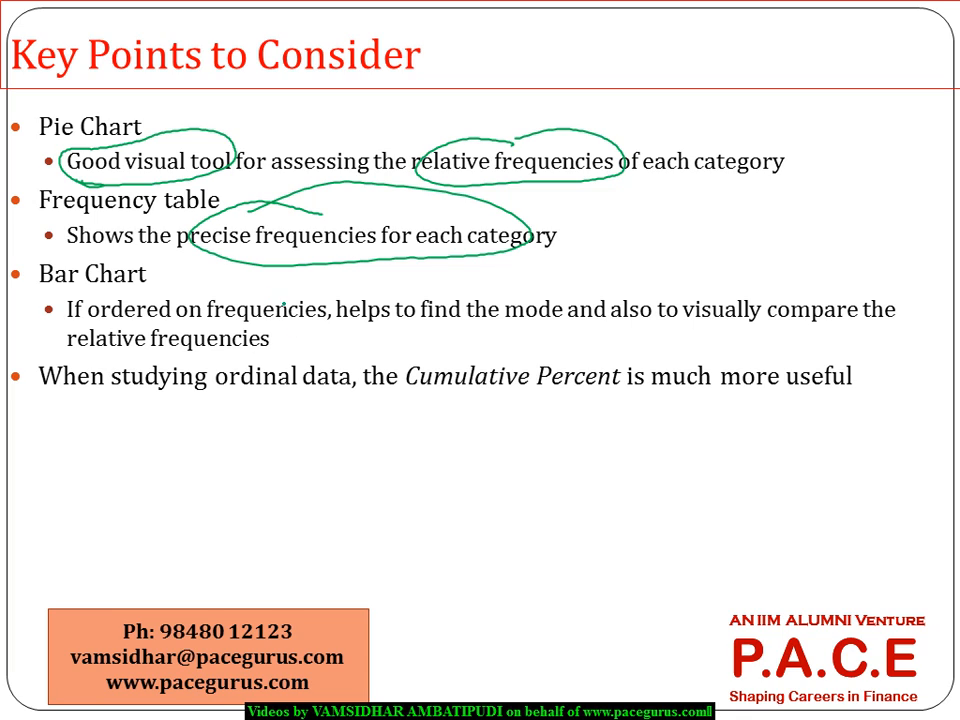
{"action": "mouse_move", "coordinate": [284, 302]}
{"action": "left_mouse_down"}
{"action": "mouse_move", "coordinate": [230, 296]}
{"action": "mouse_move", "coordinate": [322, 300]}
{"action": "mouse_move", "coordinate": [270, 342]}
{"action": "left_mouse_up"}
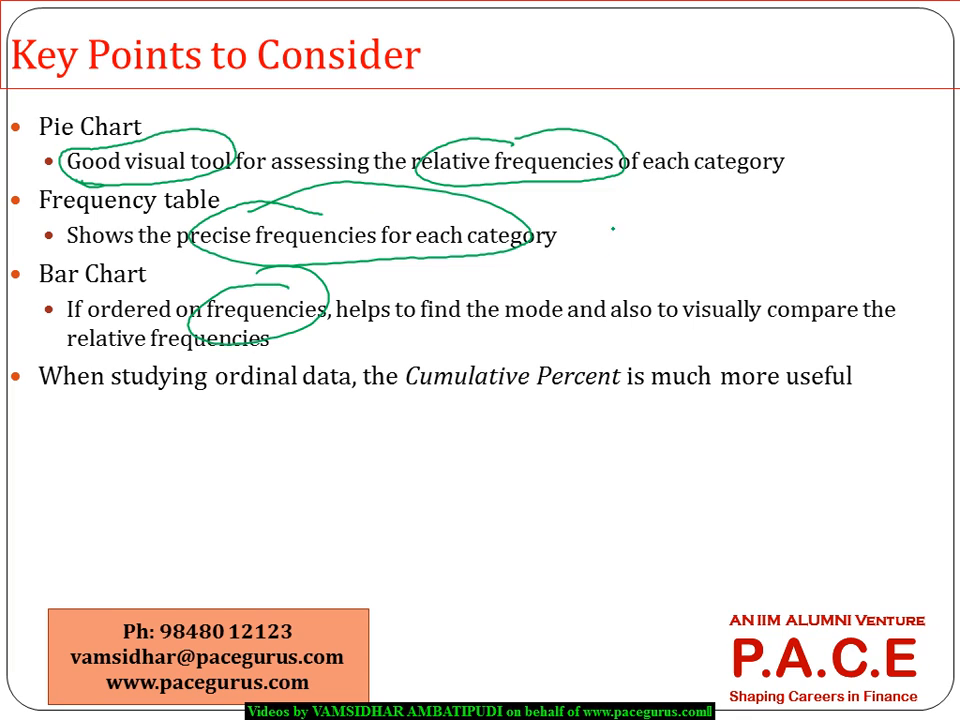
{"action": "mouse_move", "coordinate": [557, 286]}
{"action": "left_mouse_down"}
{"action": "mouse_move", "coordinate": [560, 324]}
{"action": "mouse_move", "coordinate": [538, 283]}
{"action": "mouse_move", "coordinate": [626, 243]}
{"action": "mouse_move", "coordinate": [626, 266]}
{"action": "left_mouse_up"}
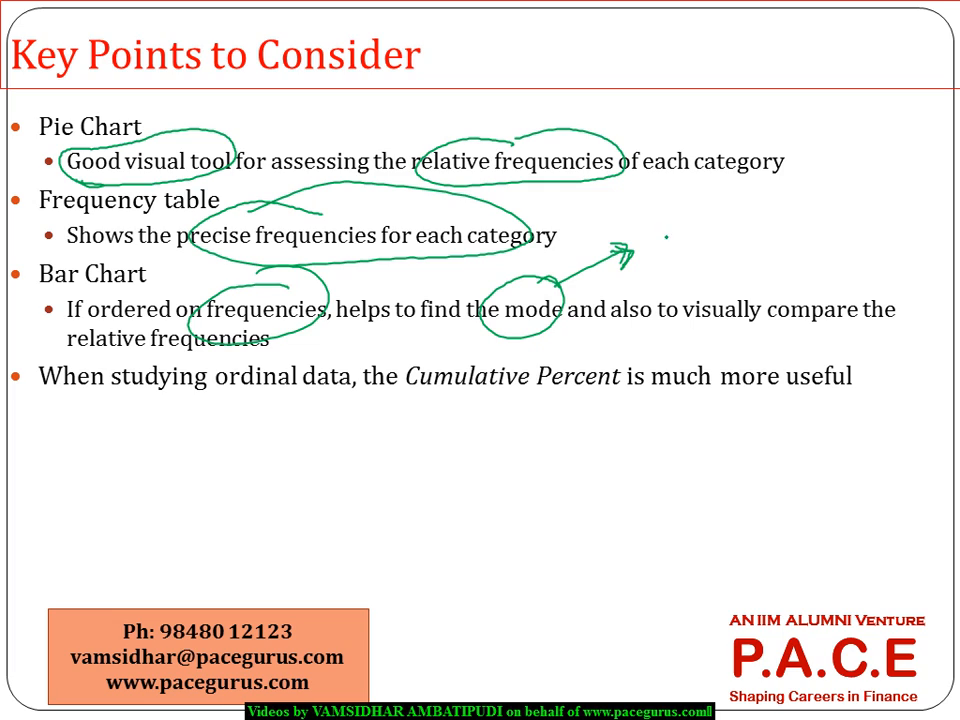
{"action": "mouse_move", "coordinate": [662, 245]}
{"action": "left_mouse_down"}
{"action": "mouse_move", "coordinate": [670, 228]}
{"action": "mouse_move", "coordinate": [683, 240]}
{"action": "mouse_move", "coordinate": [713, 221]}
{"action": "mouse_move", "coordinate": [704, 236]}
{"action": "left_mouse_up"}
{"action": "left_click_drag", "start_coordinate": [714, 208], "coordinate": [716, 240]}
{"action": "left_click", "coordinate": [737, 222]}
{"action": "mouse_move", "coordinate": [703, 220]}
{"action": "left_mouse_down"}
{"action": "mouse_move", "coordinate": [728, 214]}
{"action": "mouse_move", "coordinate": [745, 232]}
{"action": "mouse_move", "coordinate": [786, 200]}
{"action": "mouse_move", "coordinate": [802, 226]}
{"action": "mouse_move", "coordinate": [858, 164]}
{"action": "mouse_move", "coordinate": [880, 204]}
{"action": "left_mouse_up"}
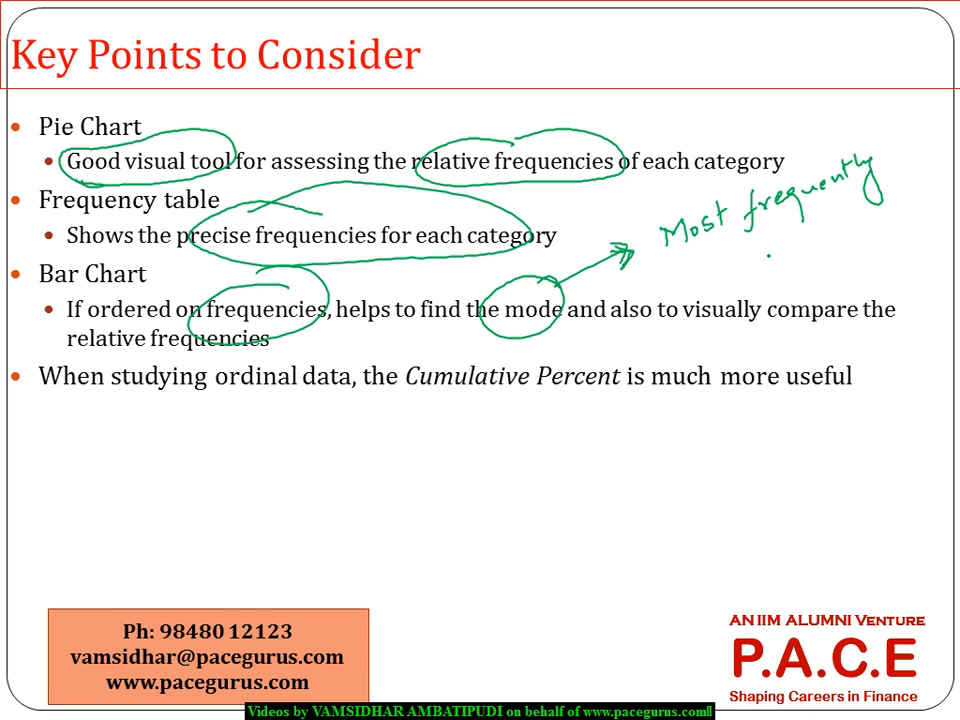
{"action": "mouse_move", "coordinate": [766, 246]}
{"action": "left_mouse_down"}
{"action": "mouse_move", "coordinate": [760, 256]}
{"action": "mouse_move", "coordinate": [849, 214]}
{"action": "mouse_move", "coordinate": [838, 244]}
{"action": "mouse_move", "coordinate": [872, 216]}
{"action": "left_mouse_up"}
{"action": "mouse_move", "coordinate": [876, 200]}
{"action": "left_mouse_down"}
{"action": "mouse_move", "coordinate": [878, 212]}
{"action": "mouse_move", "coordinate": [922, 195]}
{"action": "left_mouse_up"}
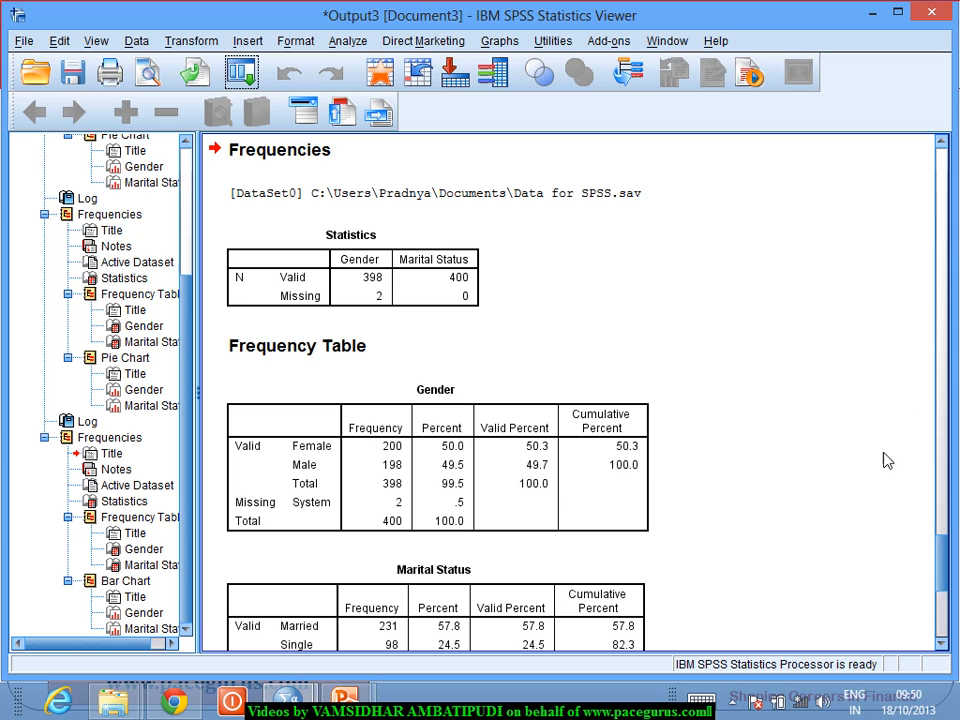
Step: Examine the Marital Status bar chart in the output to identify the mode and compare category frequencies
{"action": "left_click", "coordinate": [941, 644]}
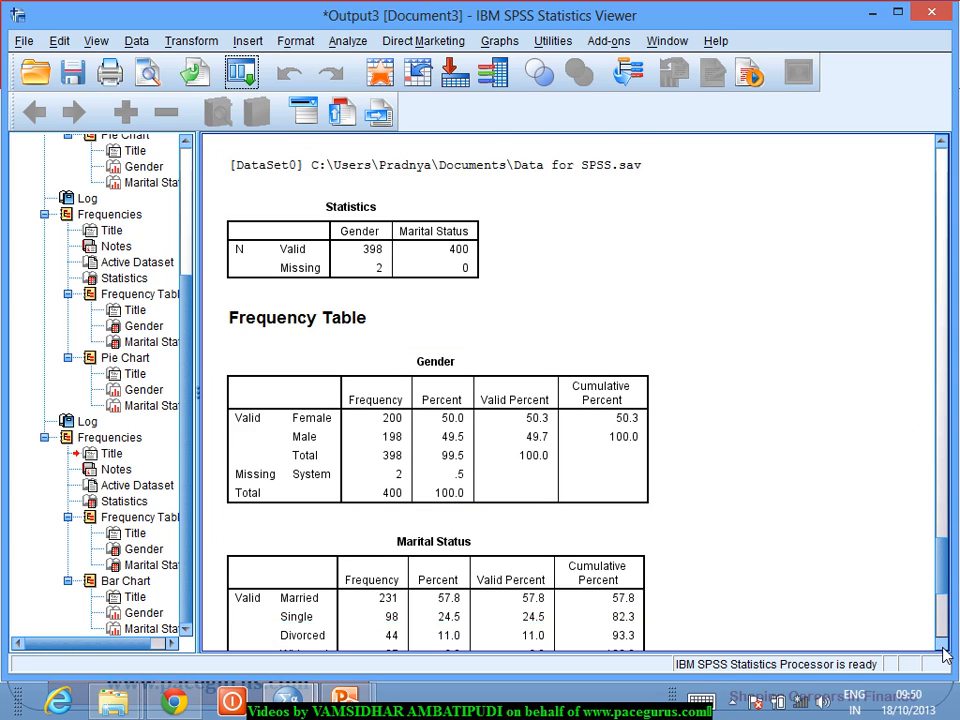
{"action": "left_click_drag", "start_coordinate": [943, 646], "coordinate": [943, 648]}
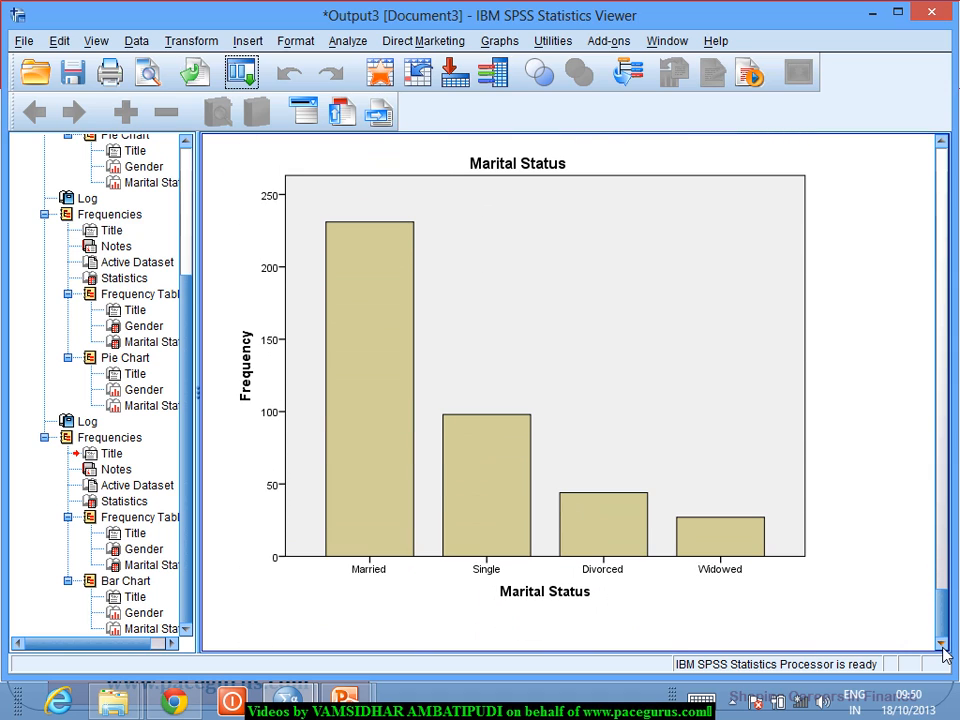
{"action": "left_click", "coordinate": [474, 512]}
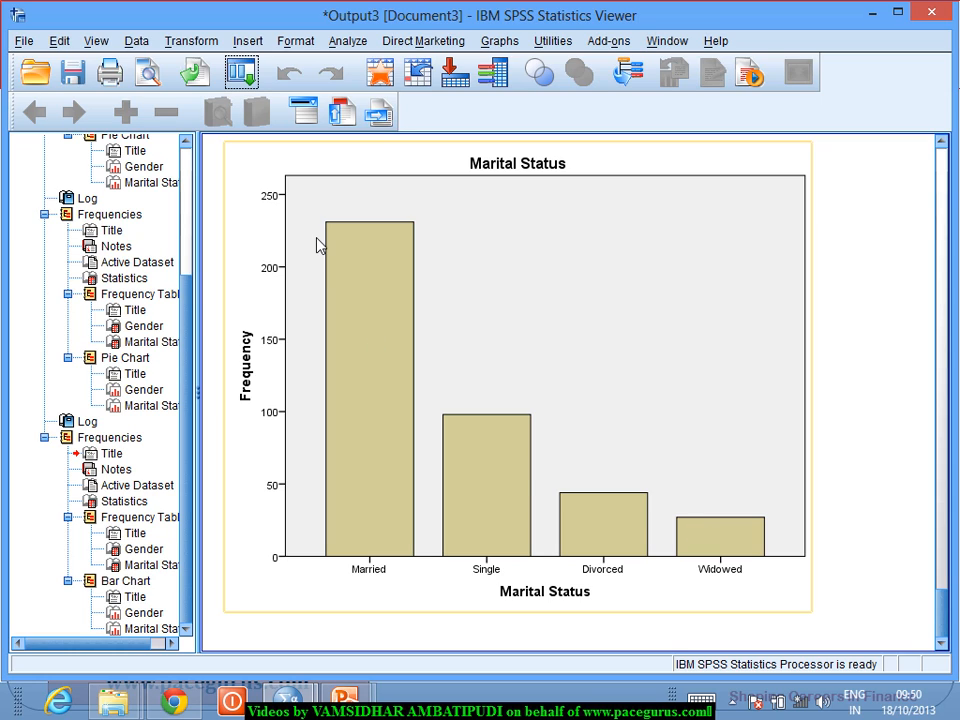
Step: Reopen the Frequencies analysis, reset its settings, and choose Smoking Status and Education Category as the variables
{"action": "left_click", "coordinate": [239, 84]}
{"action": "left_click", "coordinate": [255, 107]}
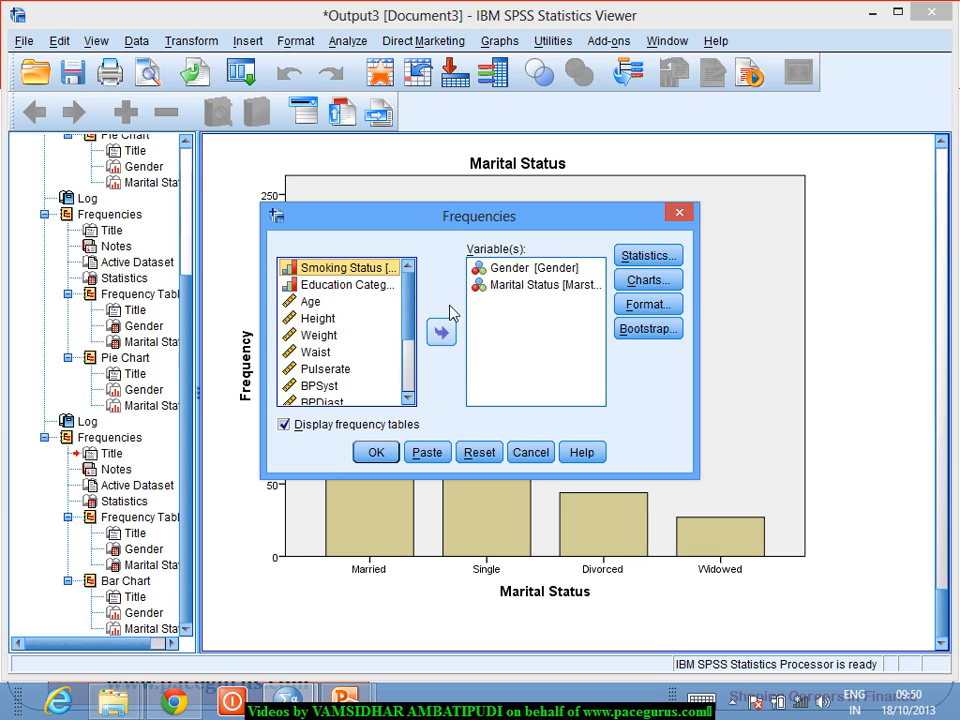
{"action": "left_click", "coordinate": [479, 453]}
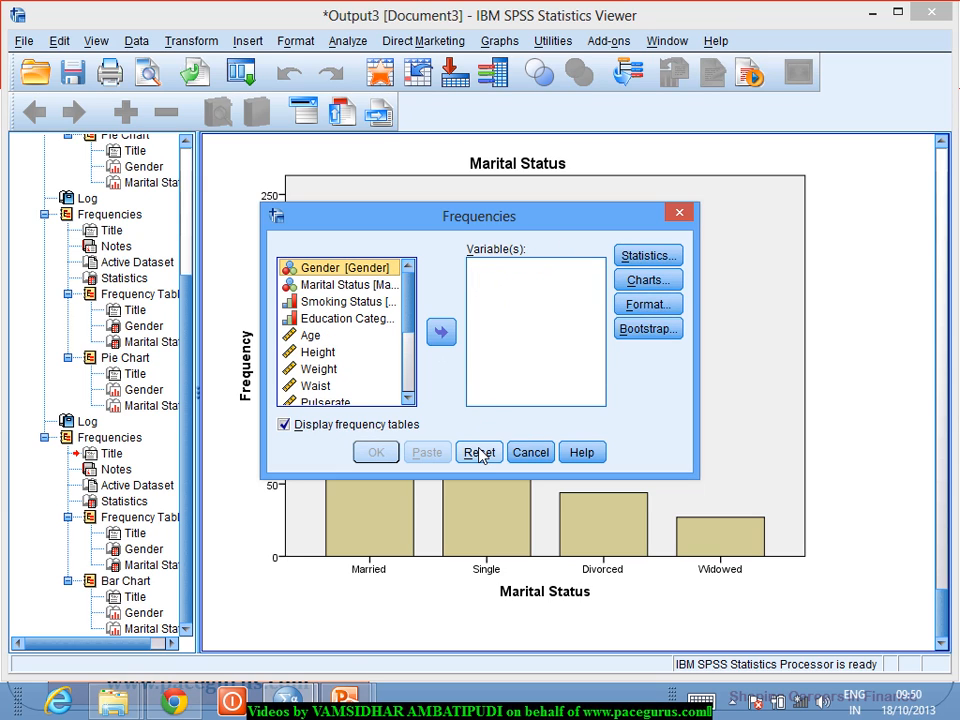
{"action": "left_click", "coordinate": [376, 308]}
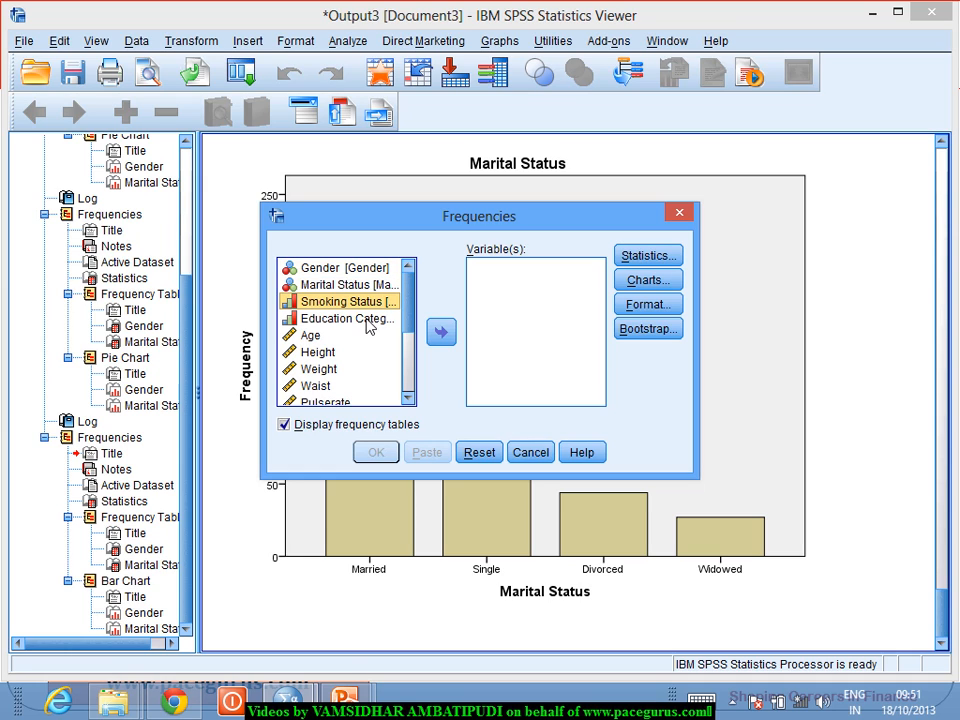
{"action": "left_click", "coordinate": [371, 325], "text": "shift"}
{"action": "left_click", "coordinate": [440, 333]}
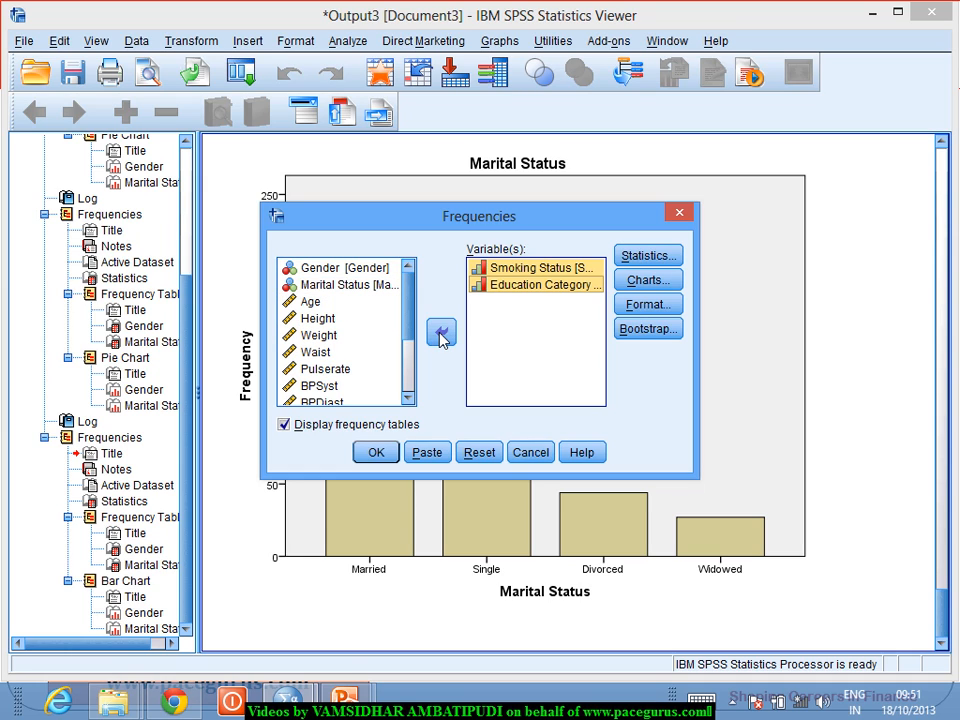
Step: Set the chart type to bar charts with frequency values, keep ordering by ascending values, and run the Frequencies analysis
{"action": "left_click", "coordinate": [679, 280]}
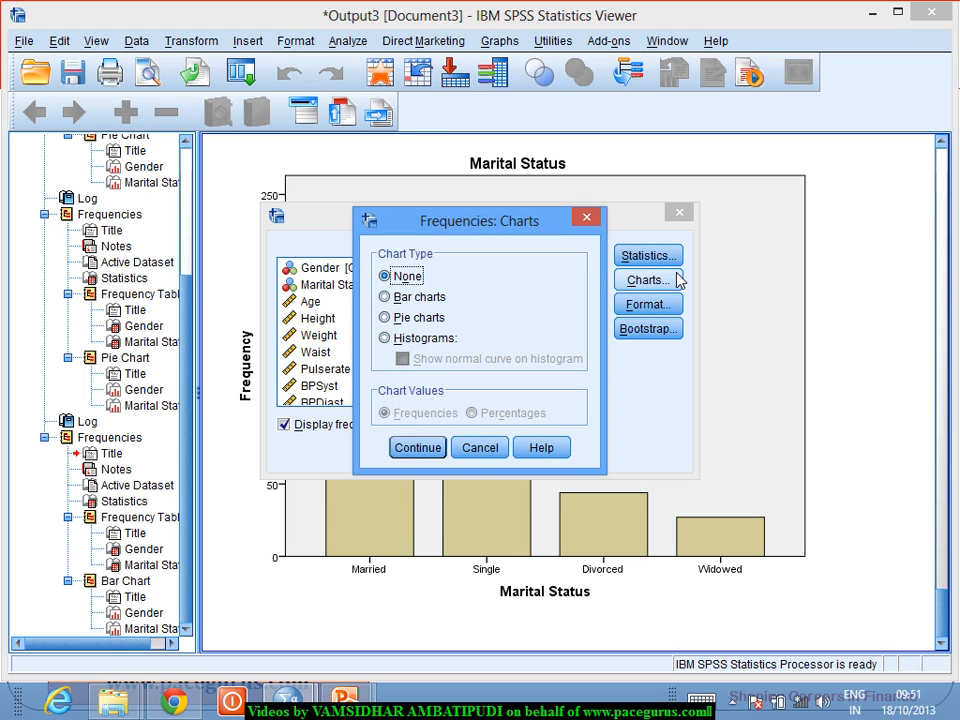
{"action": "left_click", "coordinate": [408, 298]}
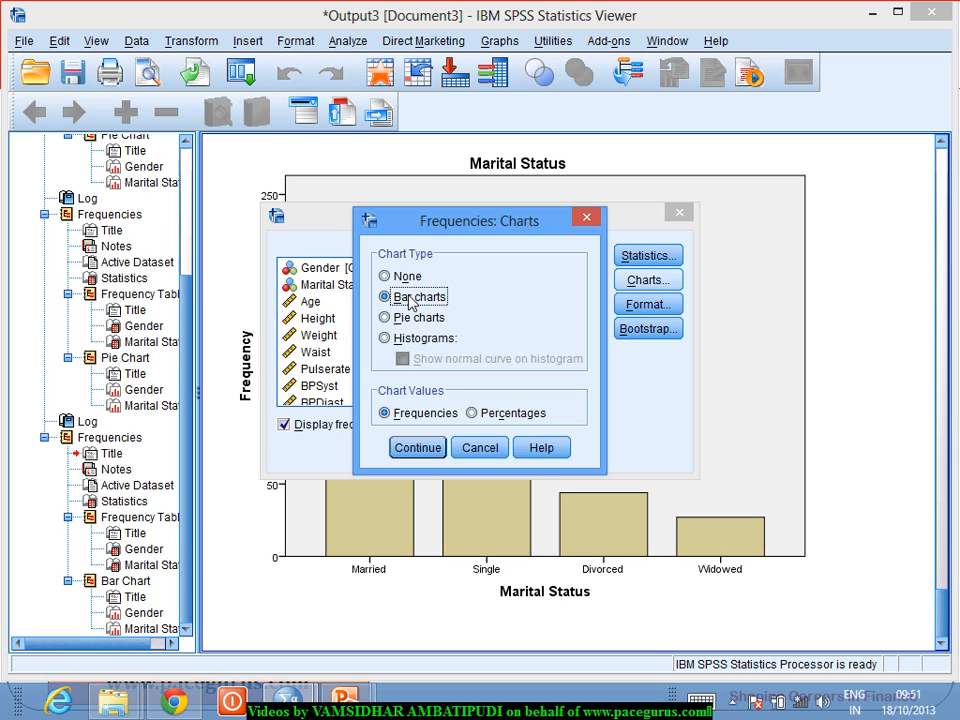
{"action": "left_click", "coordinate": [424, 450]}
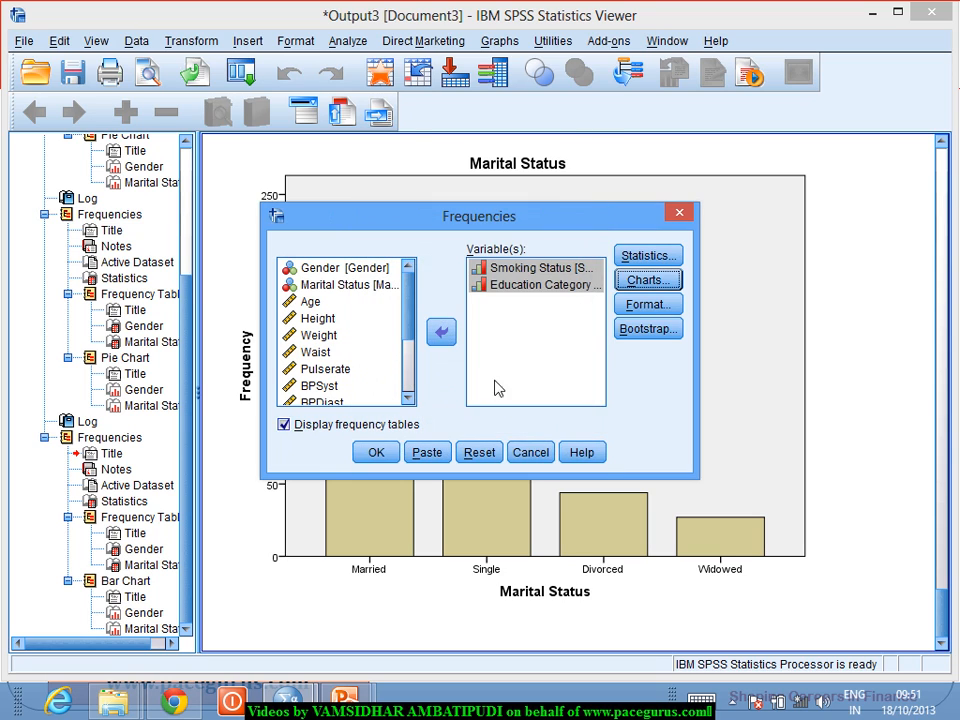
{"action": "left_click", "coordinate": [648, 305]}
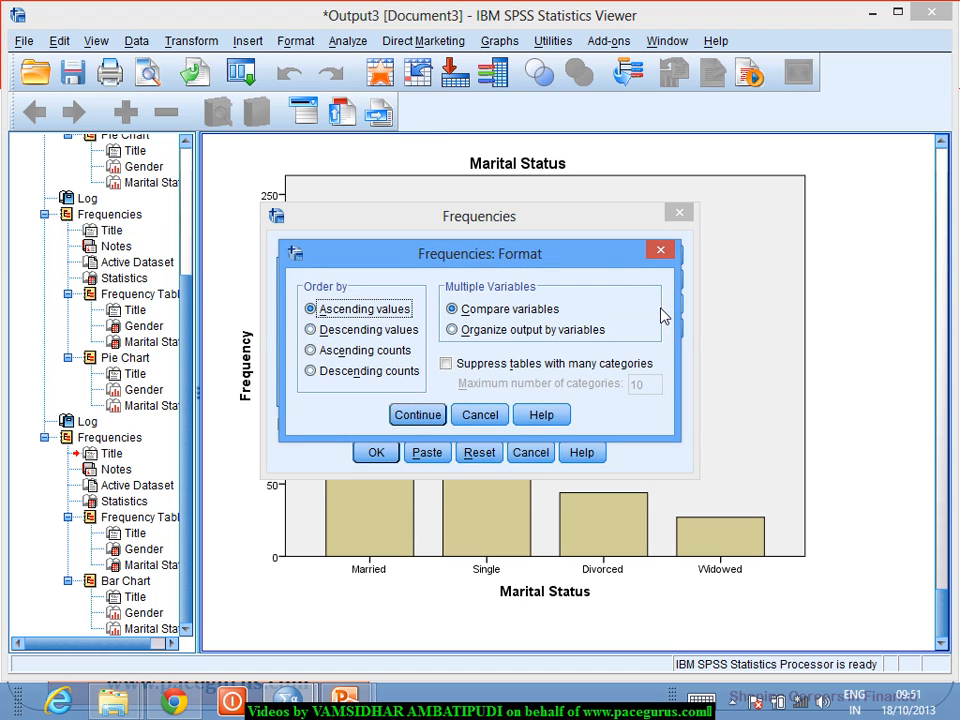
{"action": "left_click", "coordinate": [420, 414]}
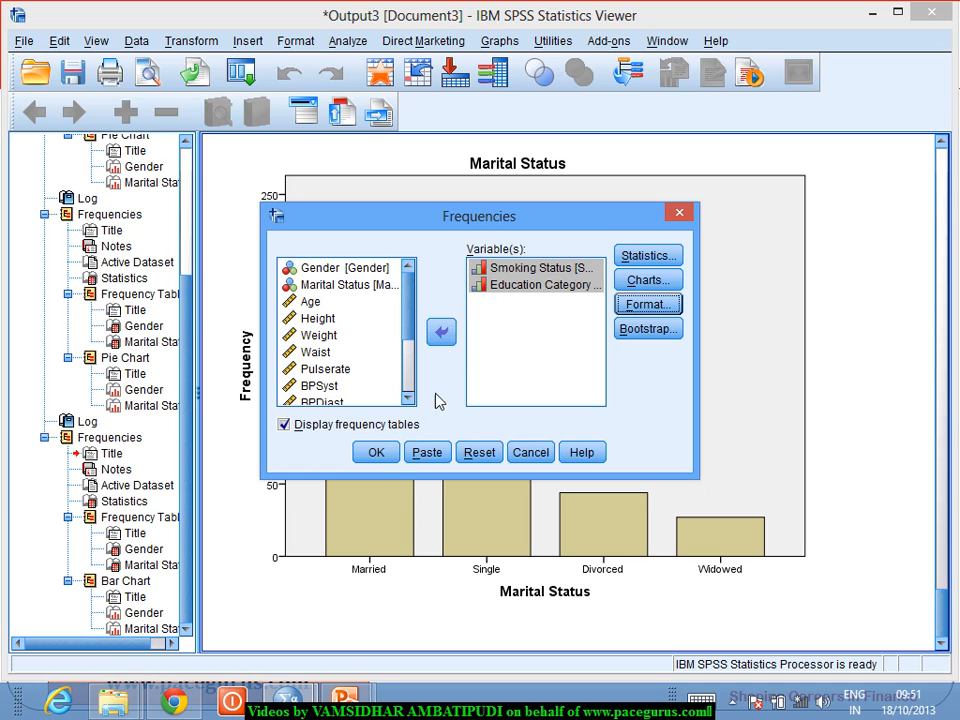
{"action": "left_click", "coordinate": [376, 453]}
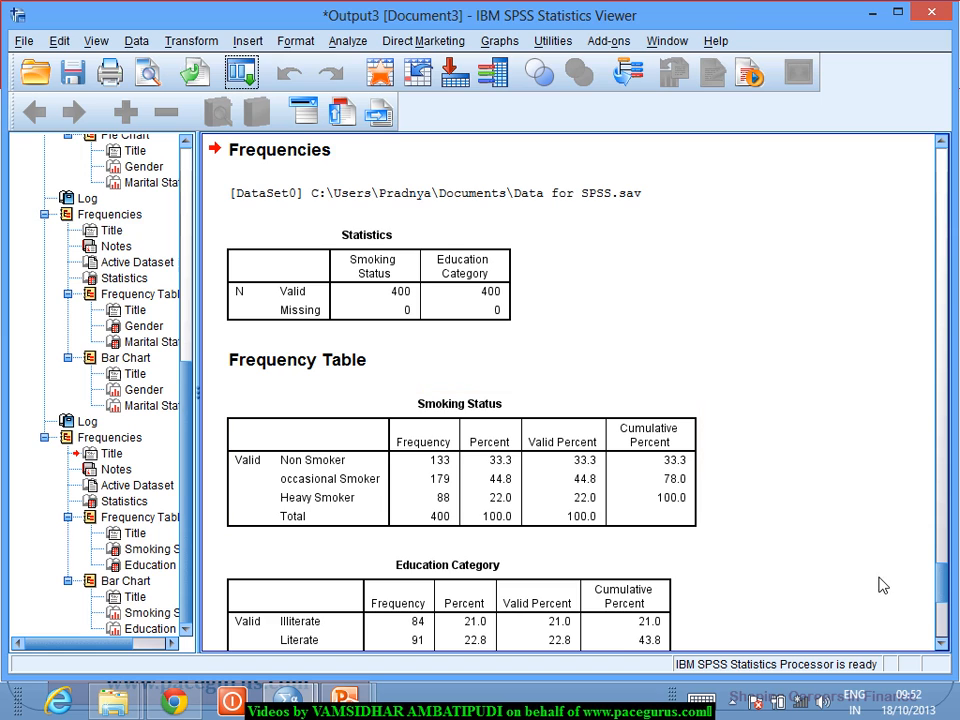
Step: Examine the frequency tables, including cumulative percents, and the bar charts for Smoking Status and Education Category
{"action": "left_click", "coordinate": [942, 645]}
{"action": "left_click", "coordinate": [942, 645]}
{"action": "left_click", "coordinate": [942, 645]}
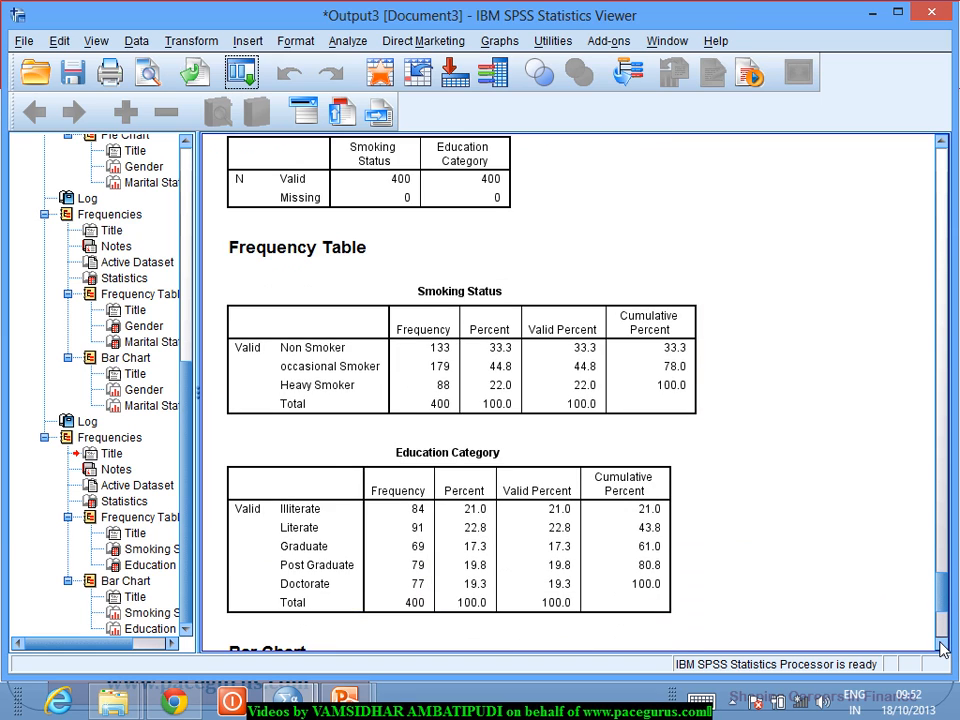
{"action": "left_click", "coordinate": [942, 645]}
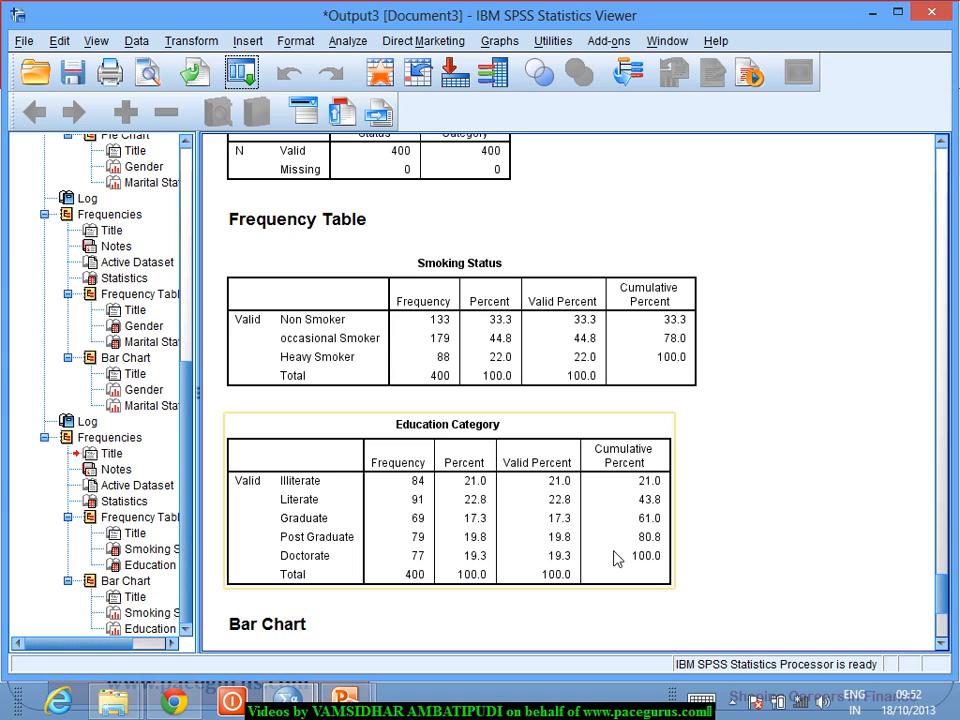
{"action": "left_click", "coordinate": [784, 602]}
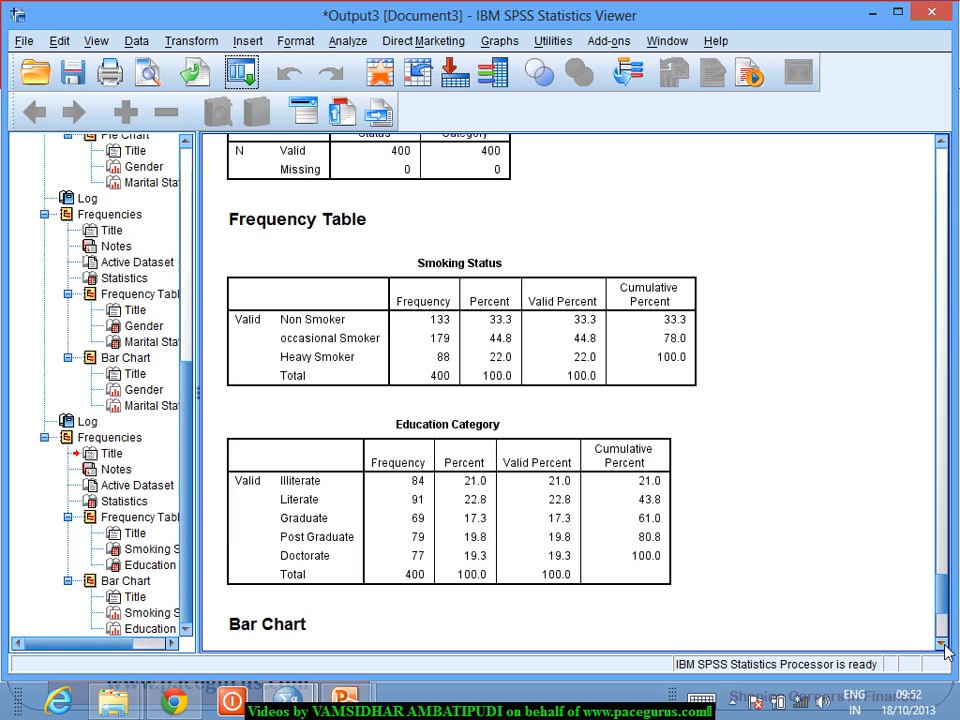
{"action": "scroll", "coordinate": [943, 644], "scroll_direction": "down", "scroll_amount": 5}
{"action": "scroll", "coordinate": [946, 648], "scroll_direction": "down", "scroll_amount": 3}
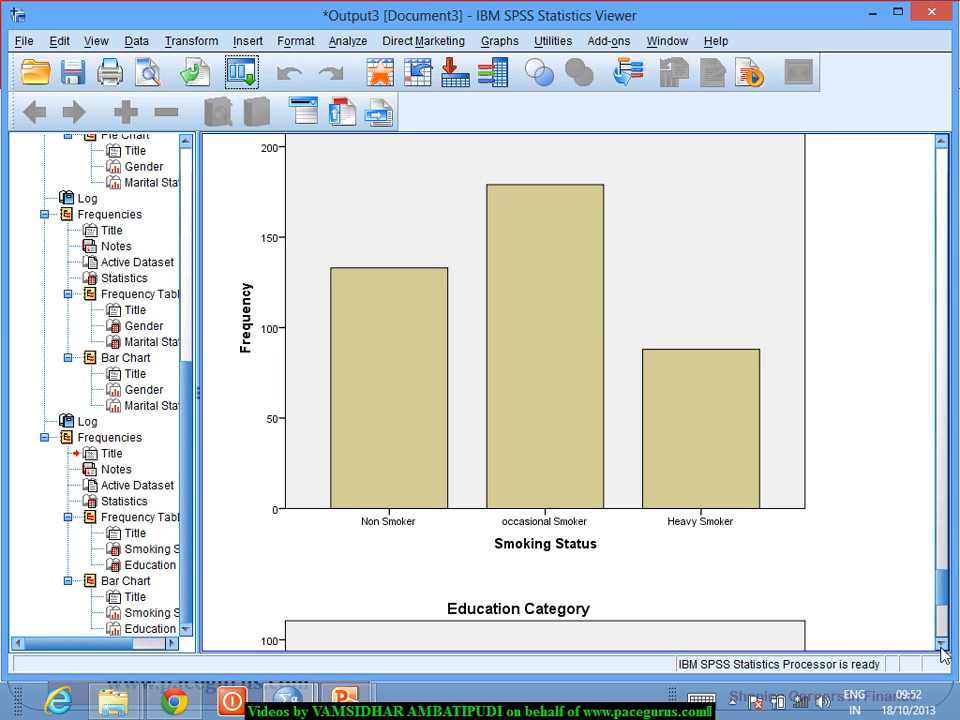
{"action": "scroll", "coordinate": [943, 650], "scroll_direction": "down", "scroll_amount": 5}
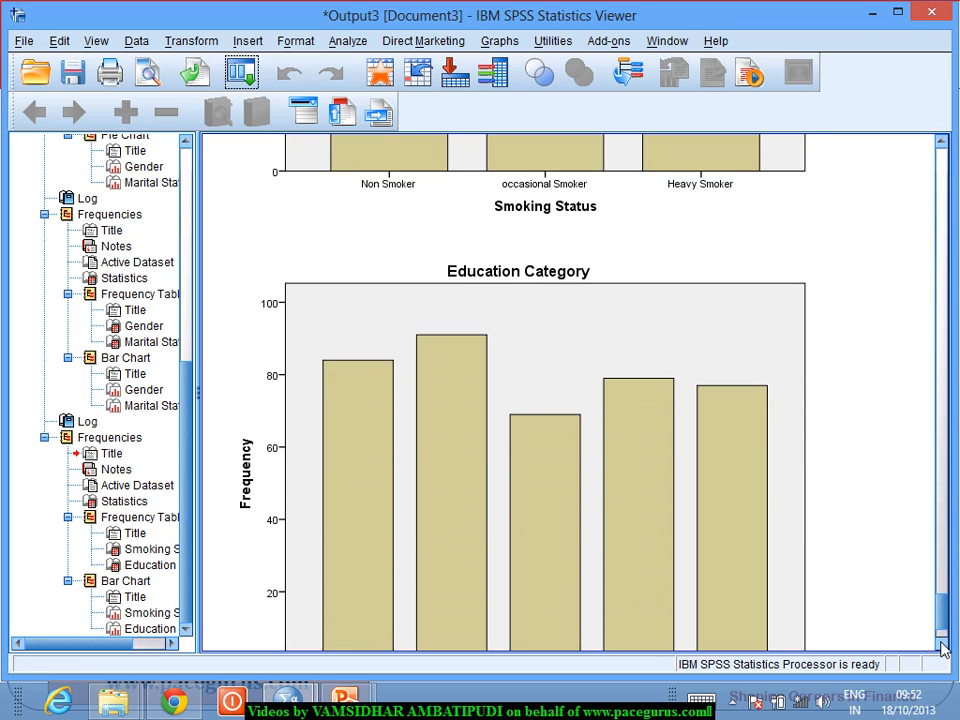
{"action": "scroll", "coordinate": [943, 645], "scroll_direction": "down", "scroll_amount": 2}
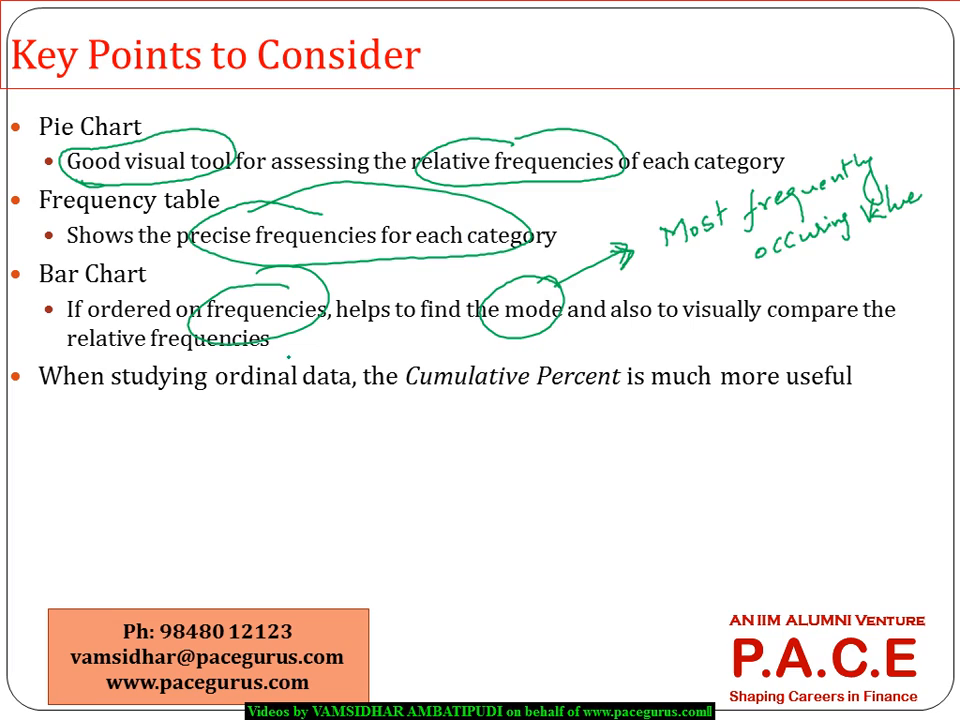
{"action": "key", "text": "e"}
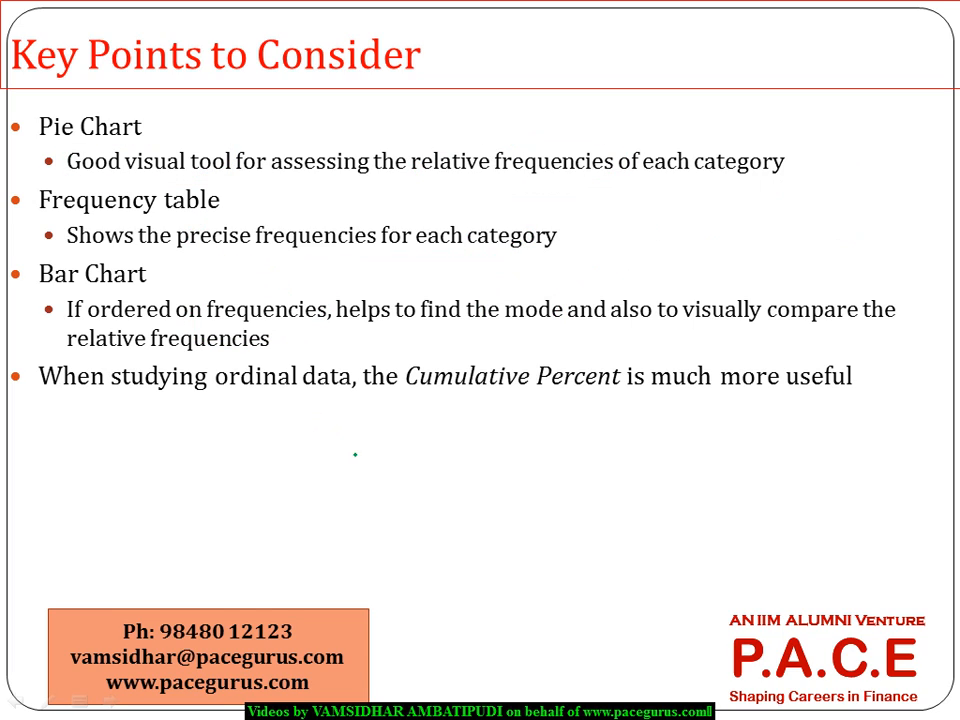
{"action": "mouse_move", "coordinate": [368, 442]}
{"action": "left_mouse_down"}
{"action": "mouse_move", "coordinate": [370, 475]}
{"action": "mouse_move", "coordinate": [388, 430]}
{"action": "left_mouse_up"}
{"action": "mouse_move", "coordinate": [370, 452]}
{"action": "left_mouse_down"}
{"action": "mouse_move", "coordinate": [416, 447]}
{"action": "mouse_move", "coordinate": [432, 484]}
{"action": "mouse_move", "coordinate": [451, 441]}
{"action": "mouse_move", "coordinate": [494, 437]}
{"action": "left_mouse_up"}
{"action": "mouse_move", "coordinate": [507, 425]}
{"action": "left_mouse_down"}
{"action": "mouse_move", "coordinate": [508, 435]}
{"action": "mouse_move", "coordinate": [535, 424]}
{"action": "left_mouse_up"}
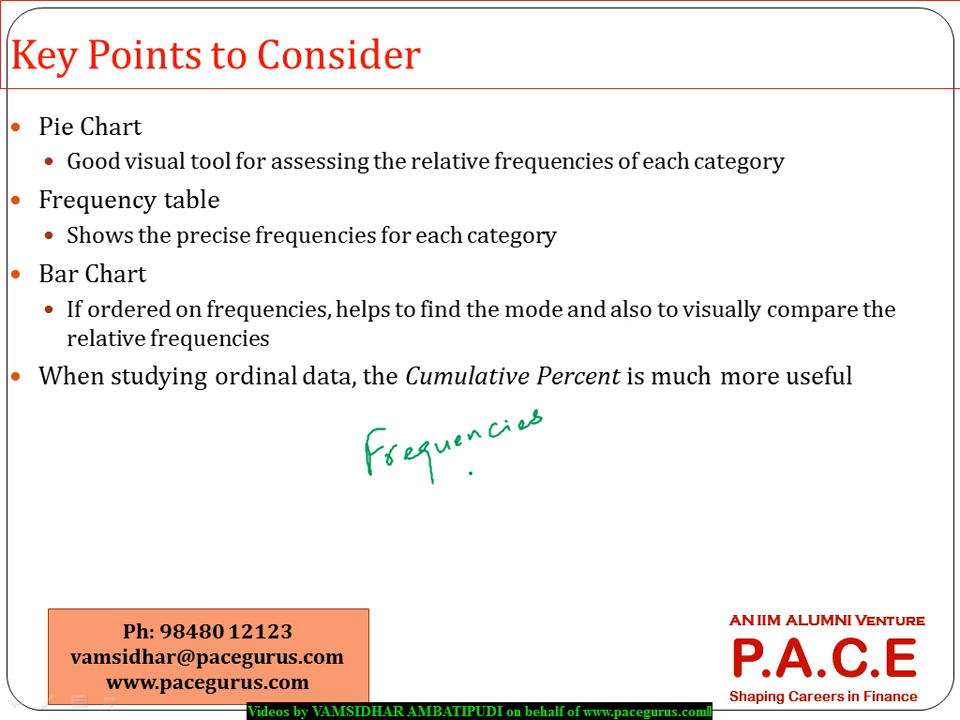
{"action": "mouse_move", "coordinate": [465, 470]}
{"action": "left_mouse_down"}
{"action": "mouse_move", "coordinate": [466, 494]}
{"action": "mouse_move", "coordinate": [504, 489]}
{"action": "left_mouse_up"}
{"action": "left_click_drag", "start_coordinate": [494, 479], "coordinate": [494, 497]}
{"action": "left_click_drag", "start_coordinate": [168, 272], "coordinate": [209, 258]}
{"action": "left_click_drag", "start_coordinate": [167, 124], "coordinate": [206, 105]}
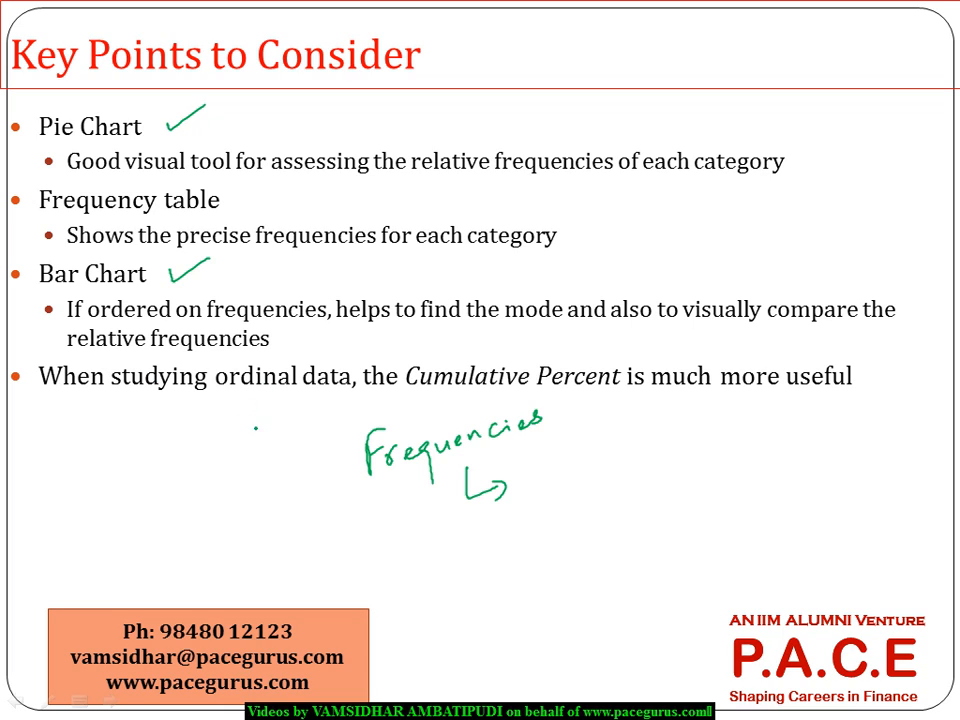